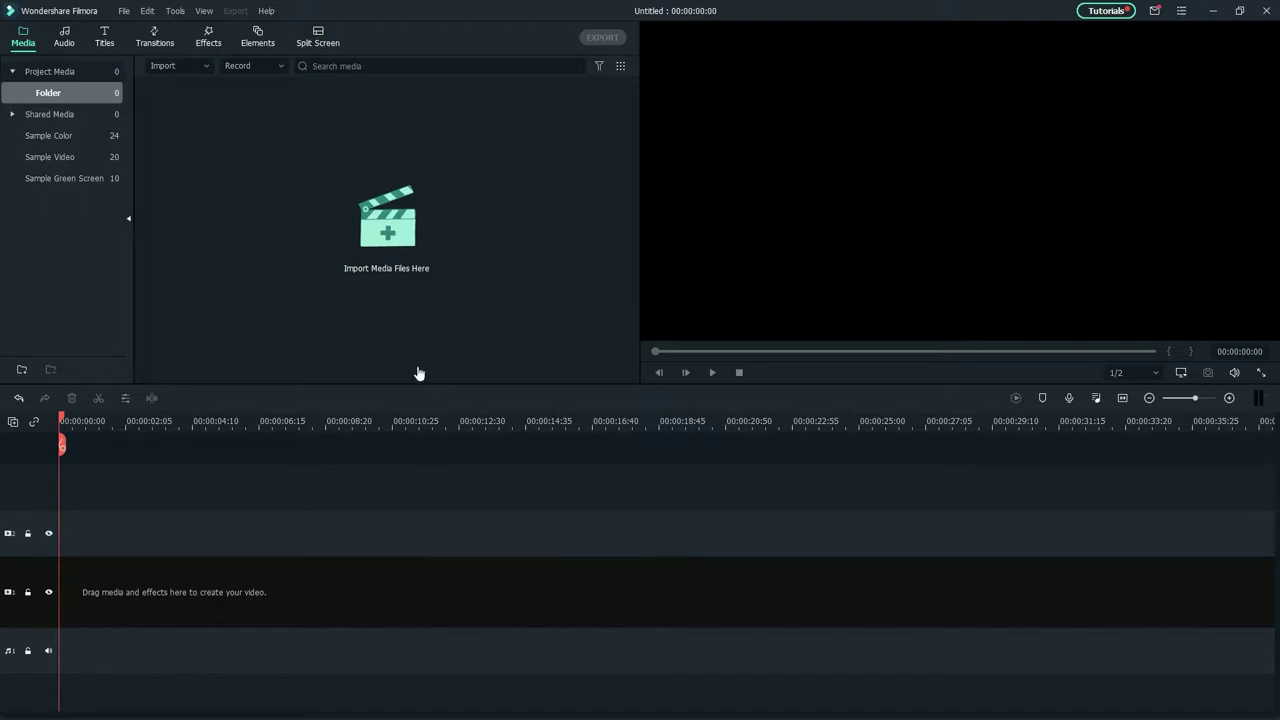
# Import the video file ¡Buen Día!.mp4 from the Taller edicion de video folder into the project media
pyautogui.click(398, 233)
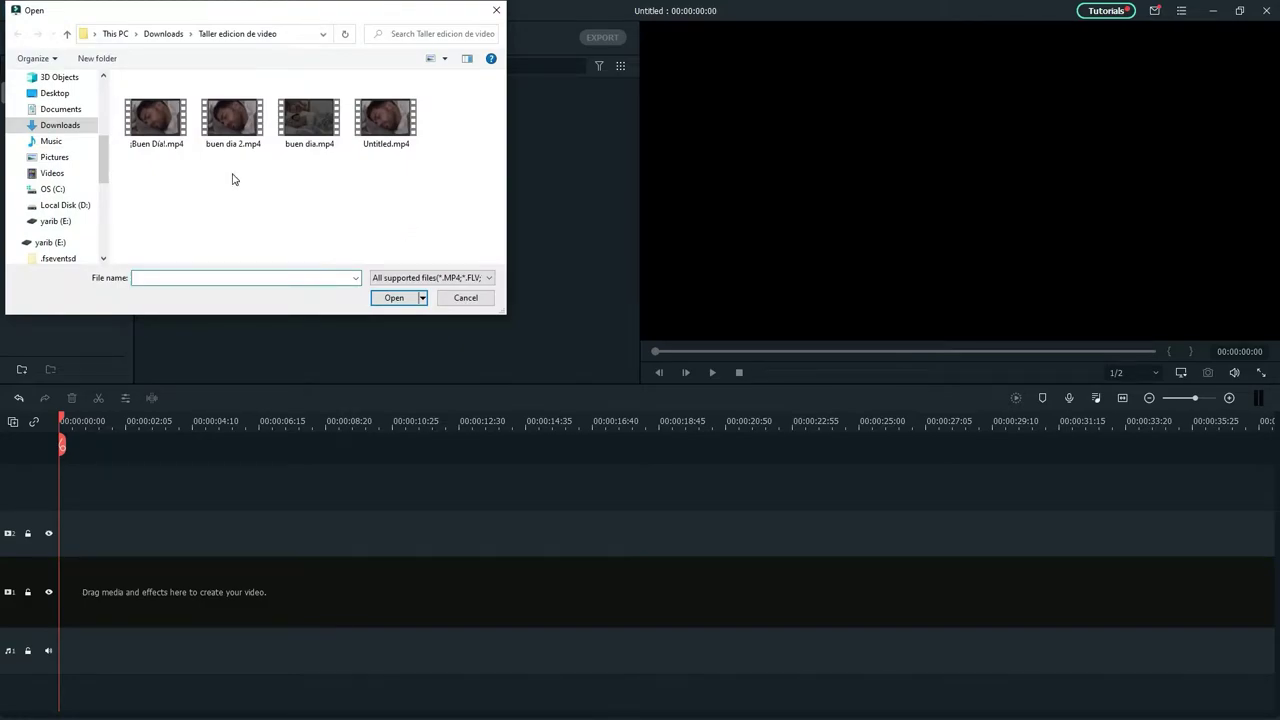
pyautogui.click(174, 140)
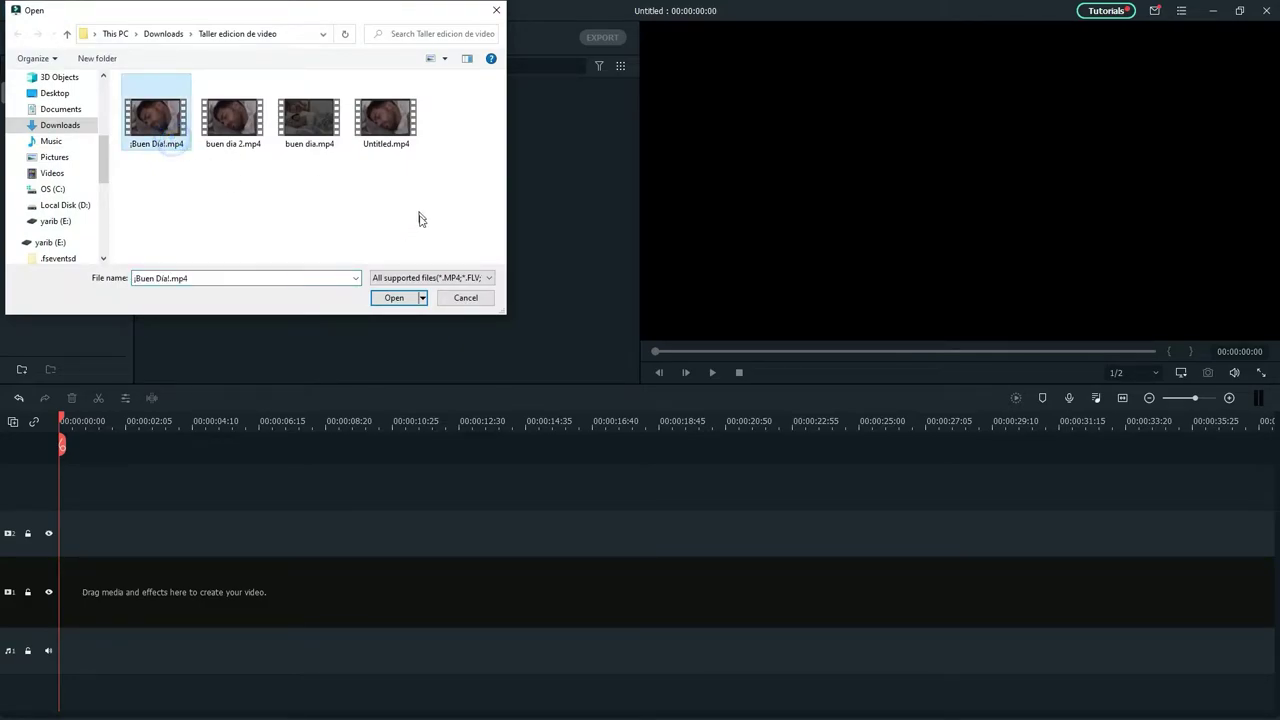
pyautogui.click(395, 298)
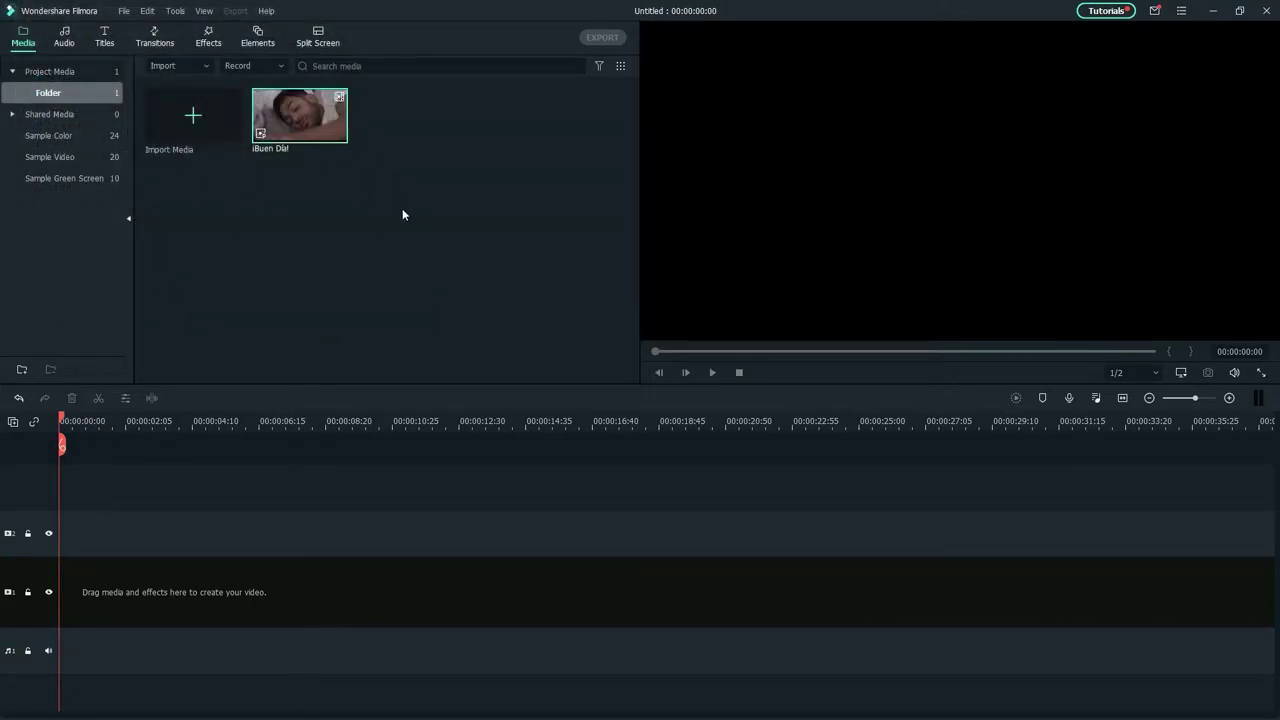
# Place the ¡Buen Día! clip at the start of video track 1, matching the project settings to the media at 3840 x 2160 24fps
pyautogui.moveTo(338, 136)
pyautogui.moveTo(298, 124); pyautogui.dragTo(48, 569)
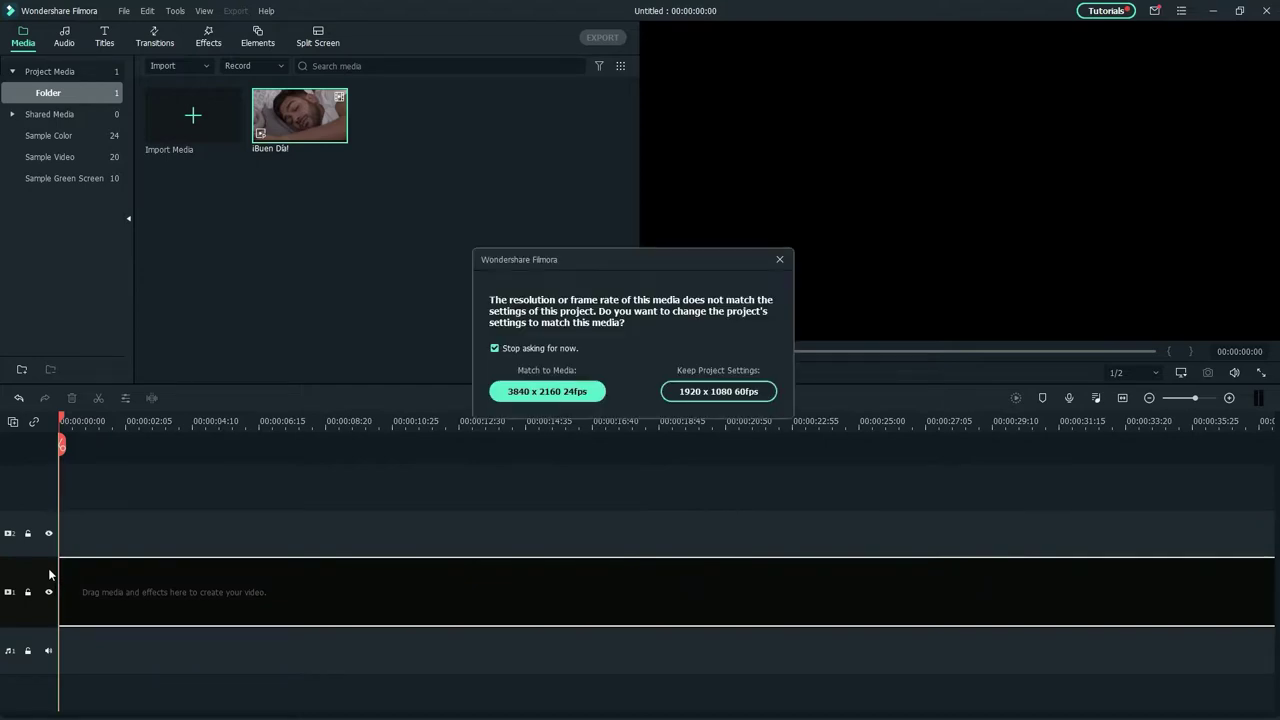
pyautogui.click(547, 391)
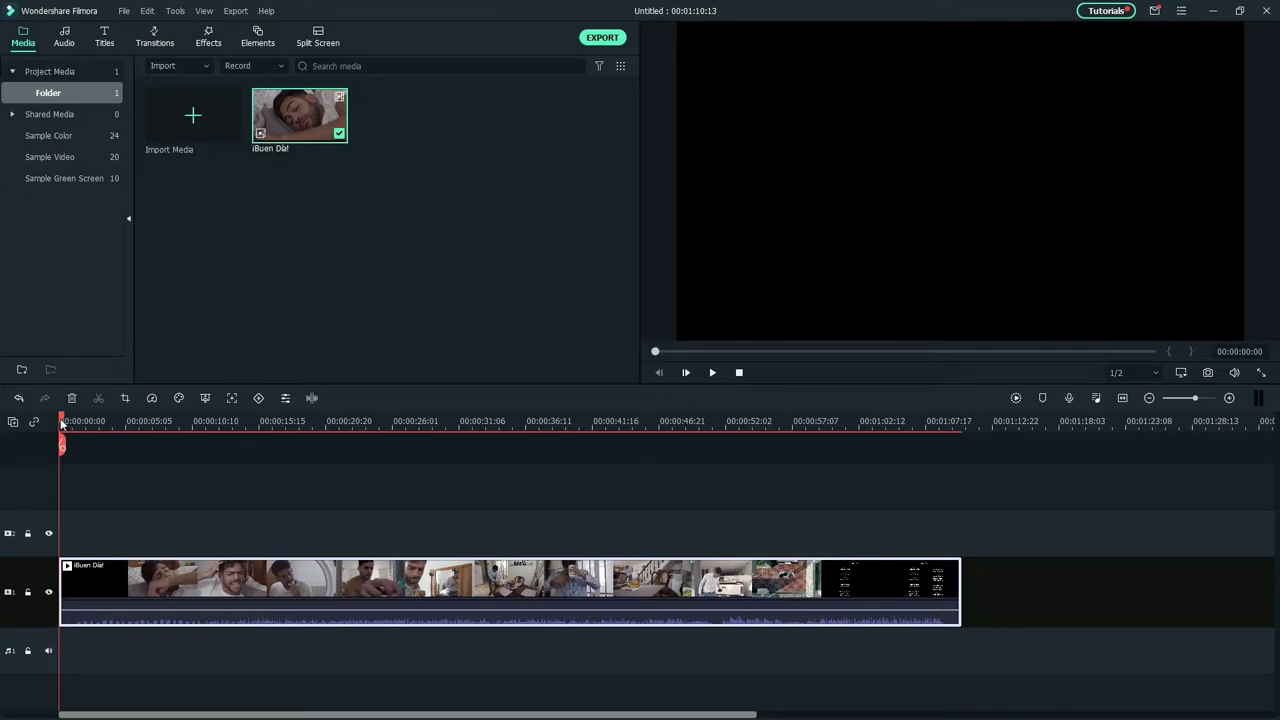
# Split the ¡Buen Día! clip on the timeline at 00:00:11:08 and again at 00:00:12:18
pyautogui.moveTo(62, 423); pyautogui.dragTo(205, 436)
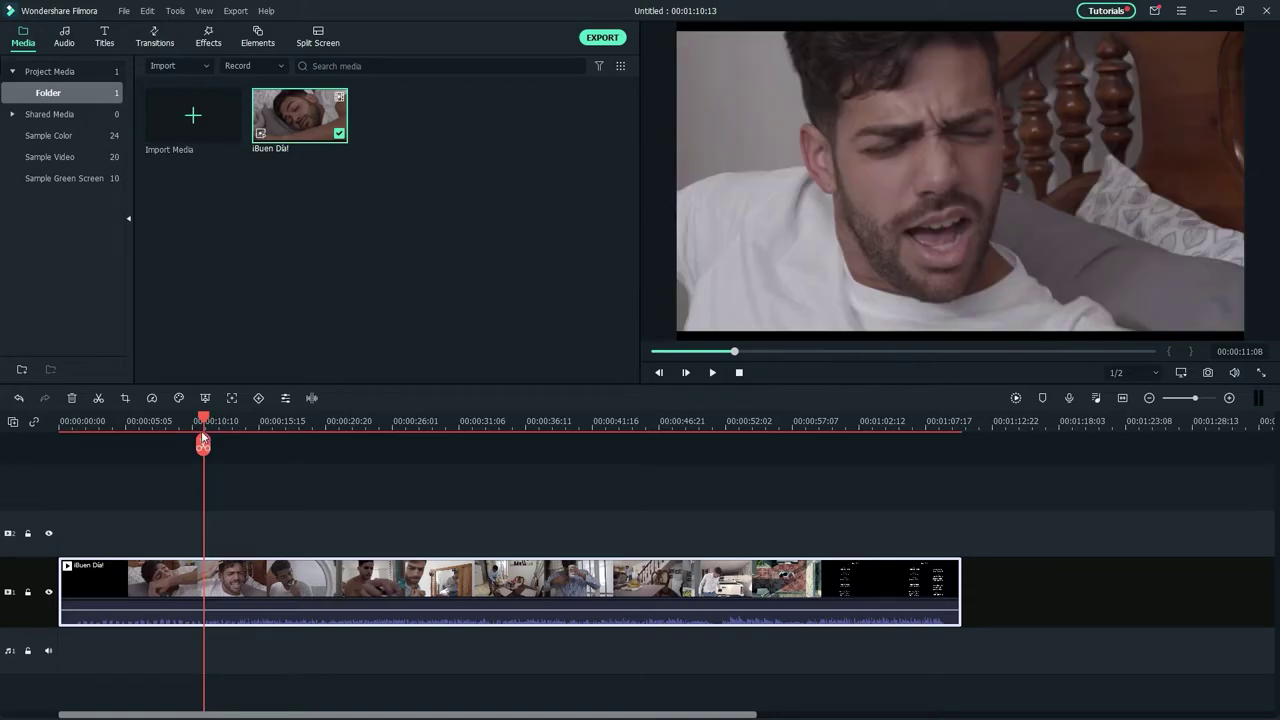
pyautogui.click(201, 446)
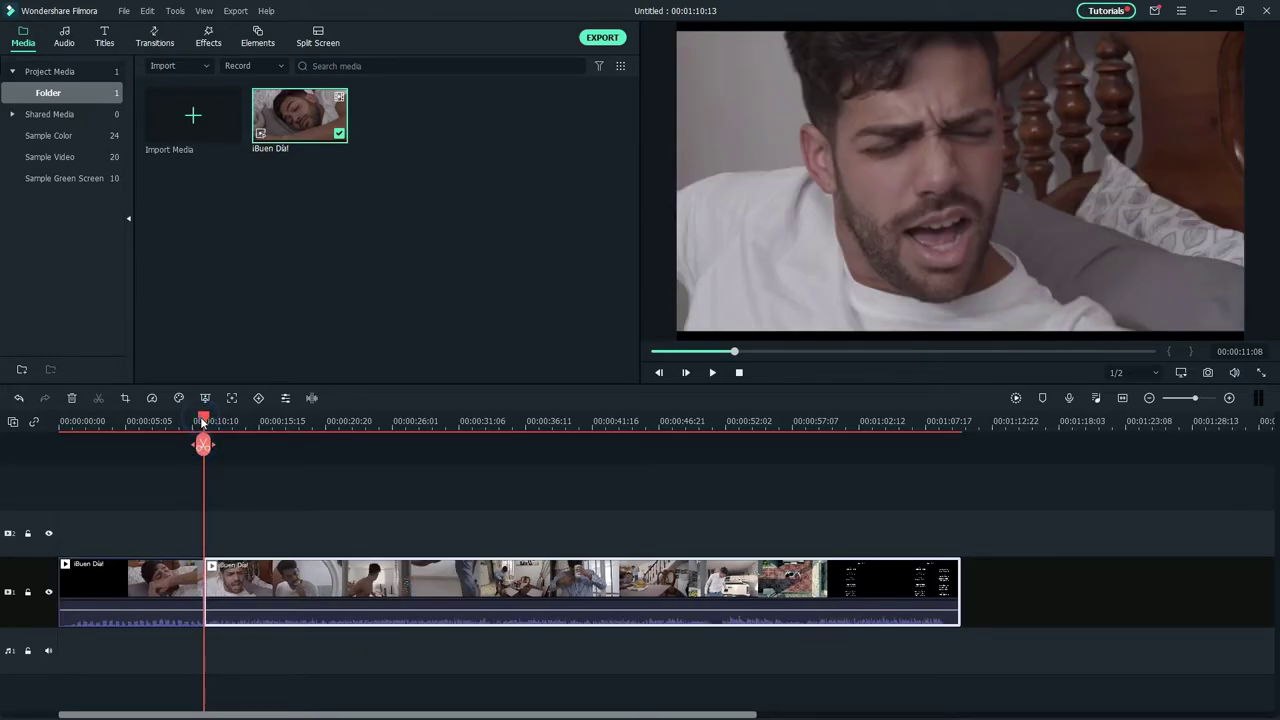
pyautogui.click(208, 422)
pyautogui.moveTo(211, 422); pyautogui.dragTo(222, 425)
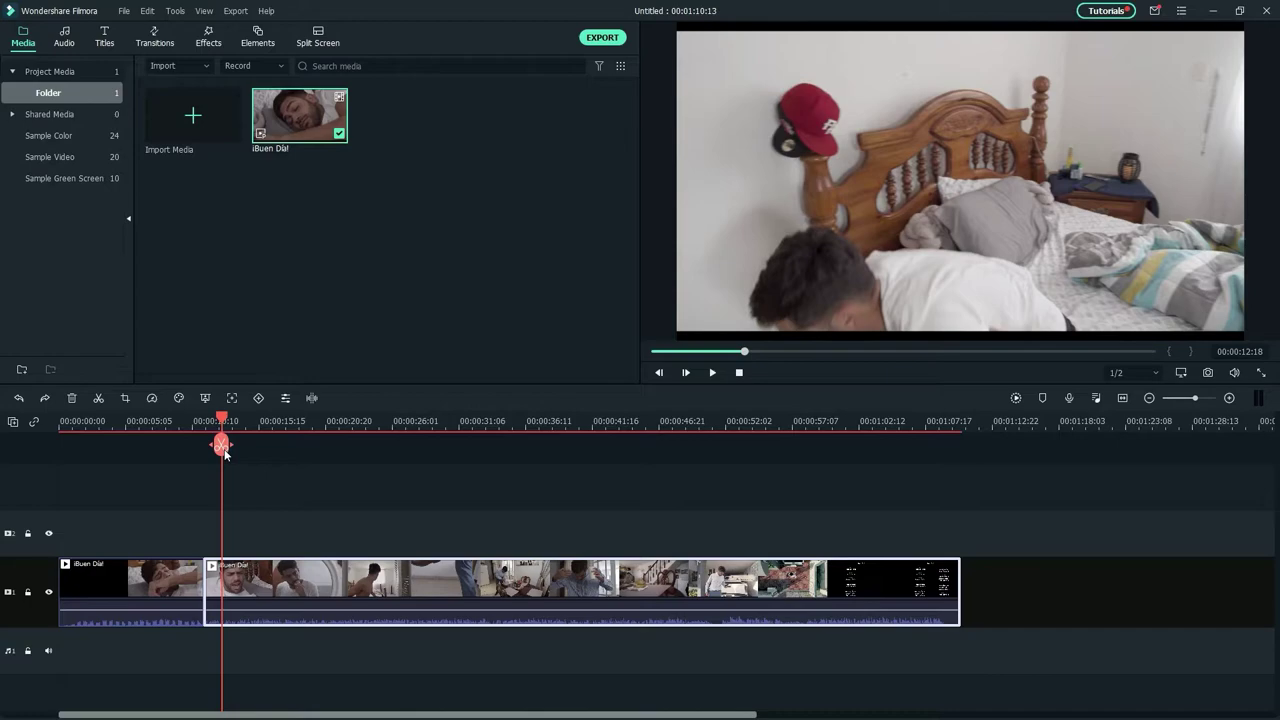
pyautogui.click(224, 450)
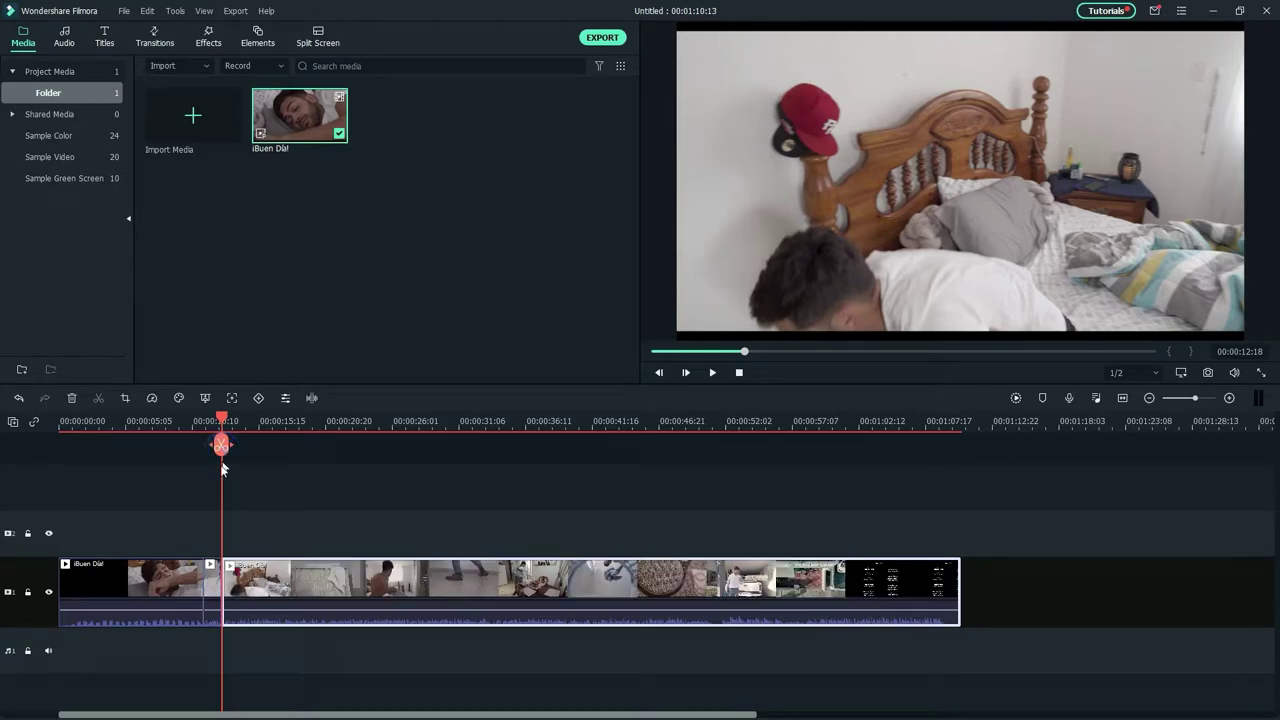
# Delete the short segment between the two cuts on video track 1
pyautogui.click(214, 585)
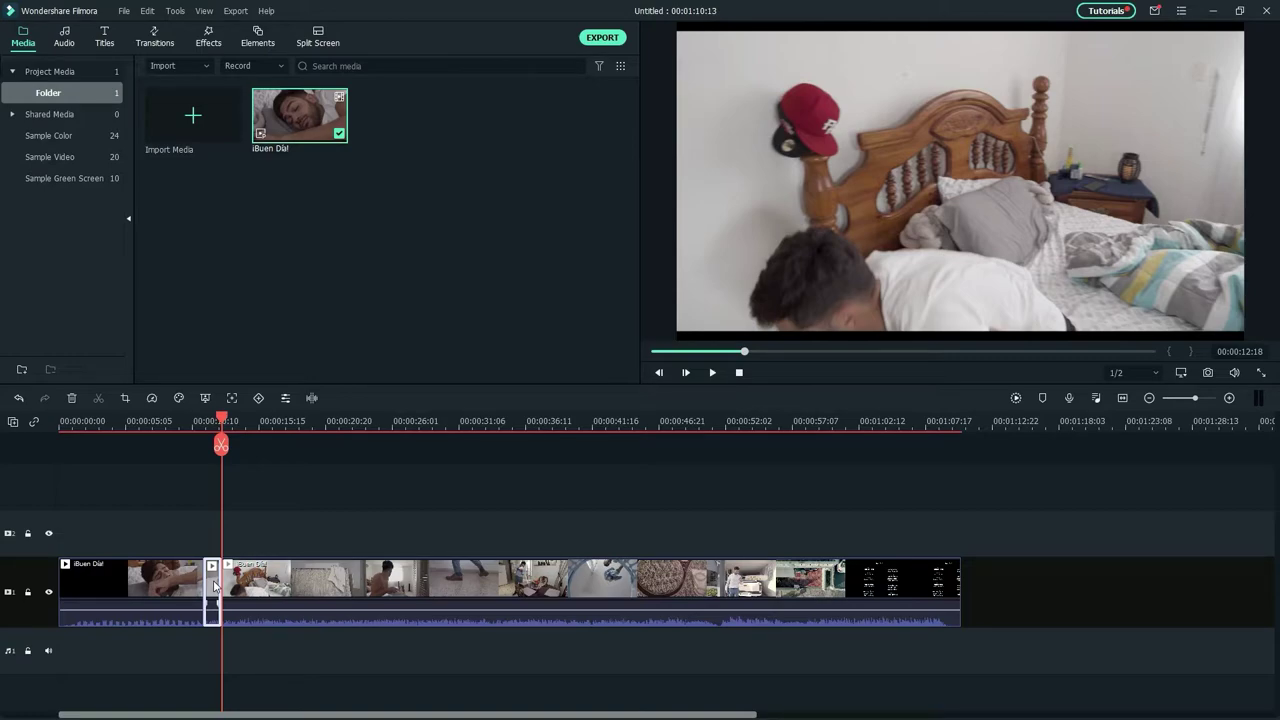
pyautogui.rightClick(214, 585)
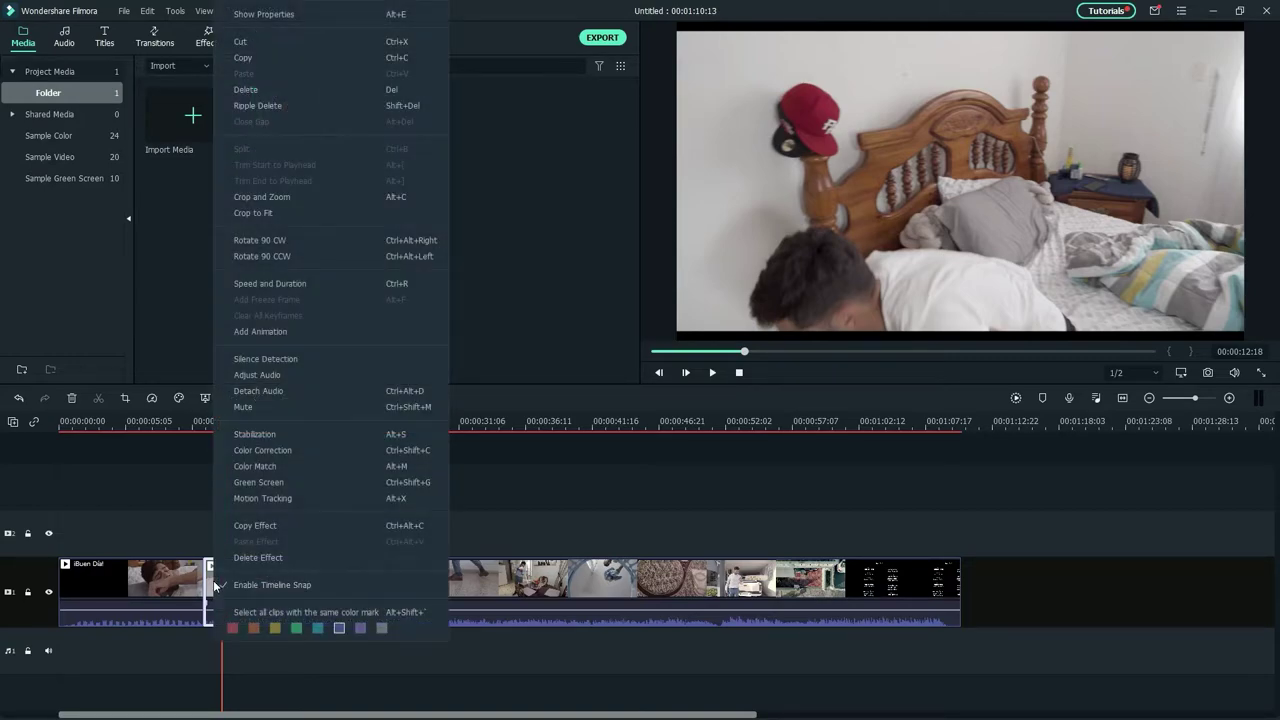
pyautogui.click(253, 95)
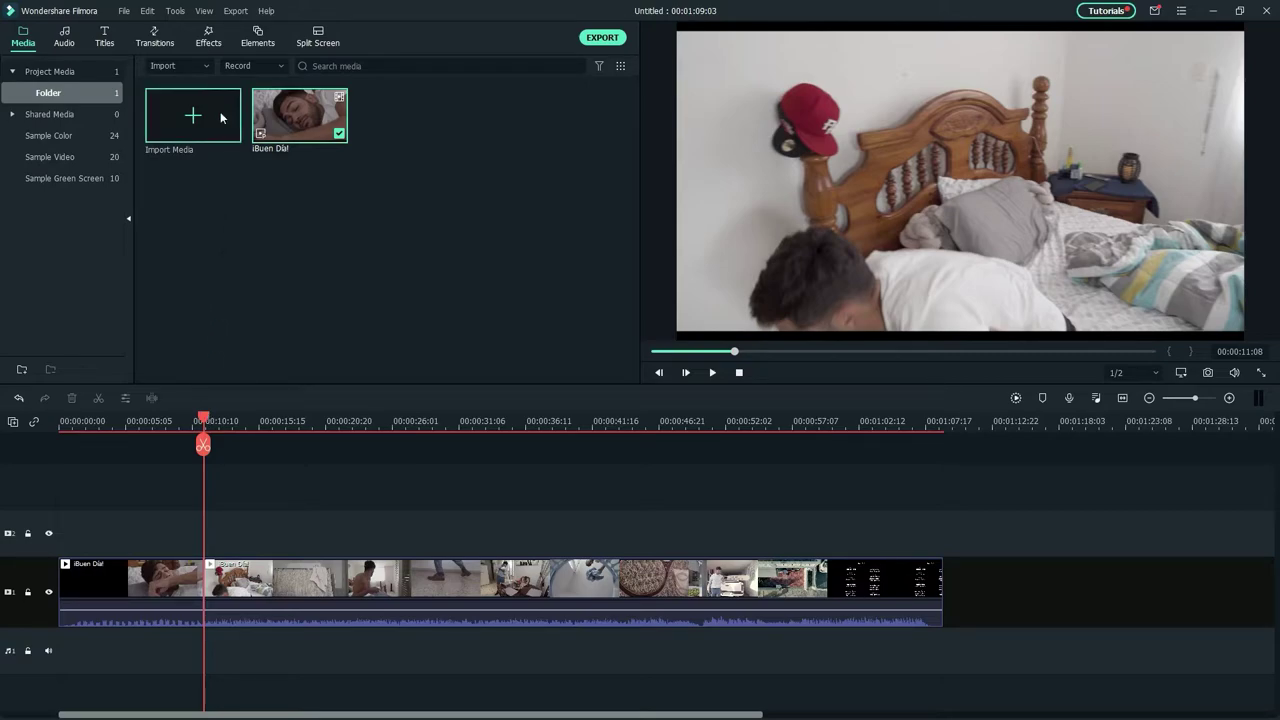
# Add the Box Turn 2 transition at the cut between the two remaining clips on video track 1
pyautogui.click(157, 37)
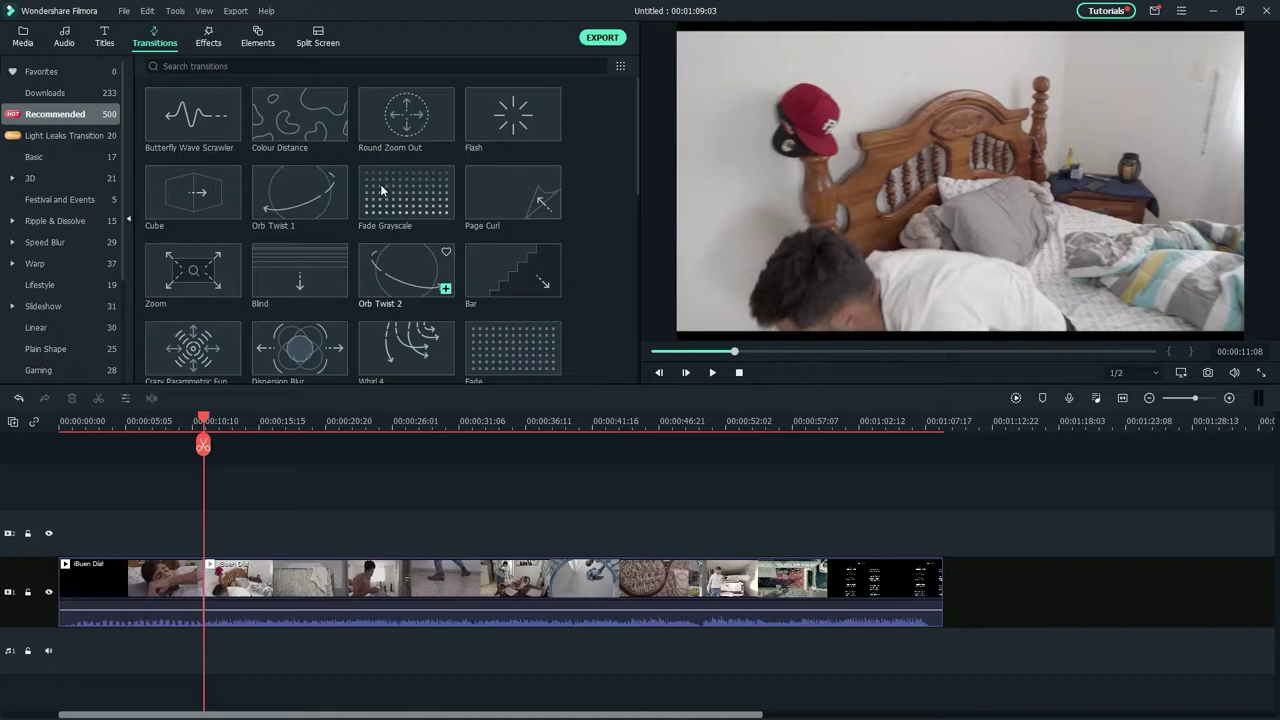
pyautogui.scroll(-5, 381, 190)
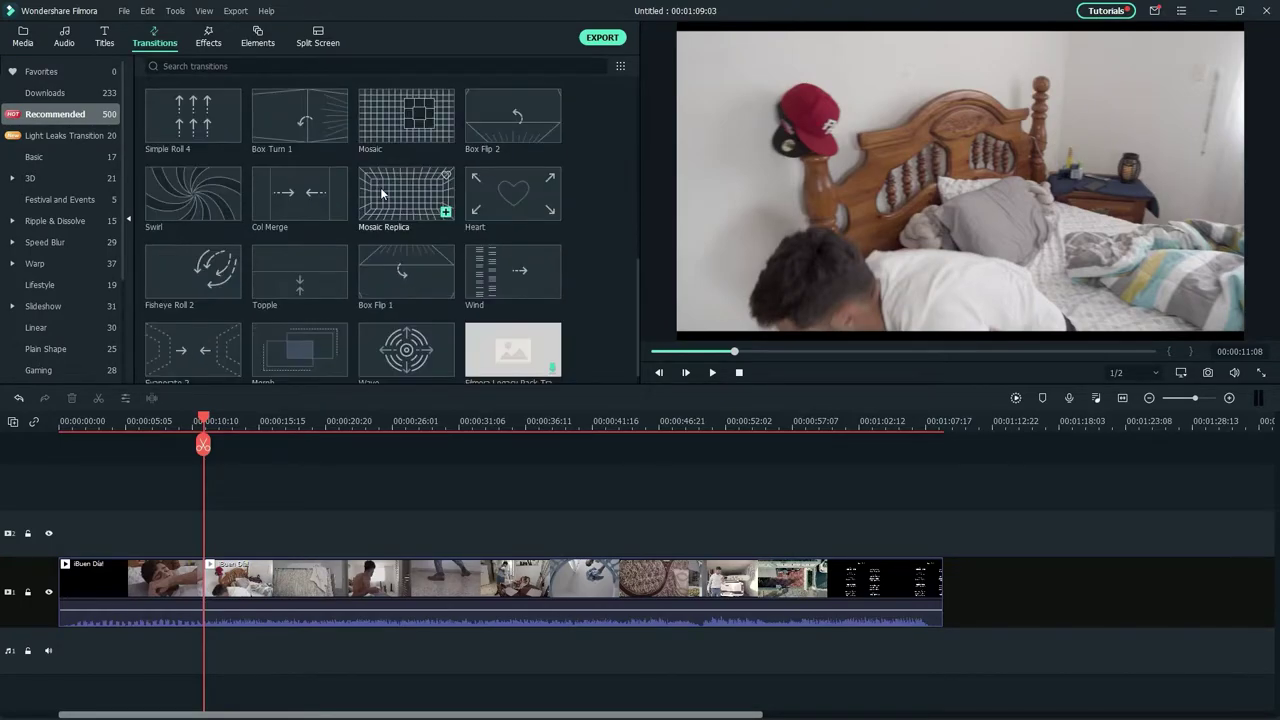
pyautogui.scroll(3, 381, 193)
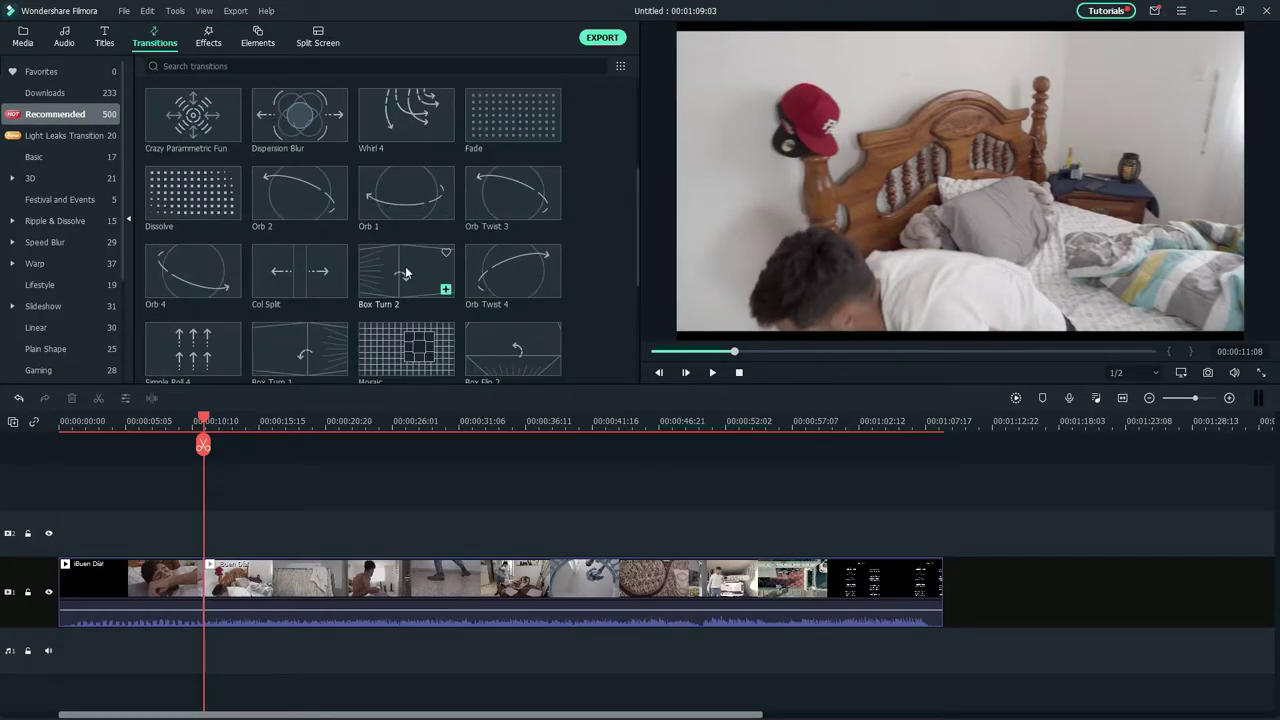
pyautogui.moveTo(405, 272)
pyautogui.mouseDown()
pyautogui.moveTo(338, 412)
pyautogui.moveTo(203, 589)
pyautogui.mouseUp()
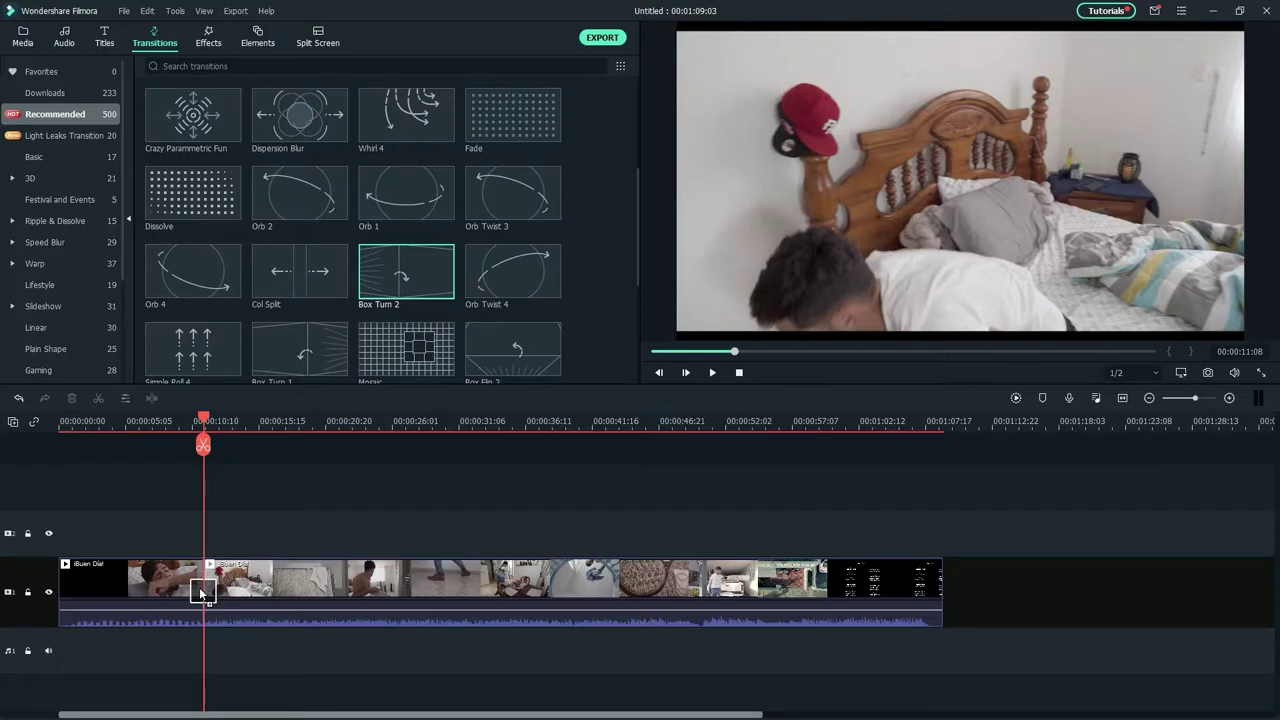
pyautogui.click(200, 593)
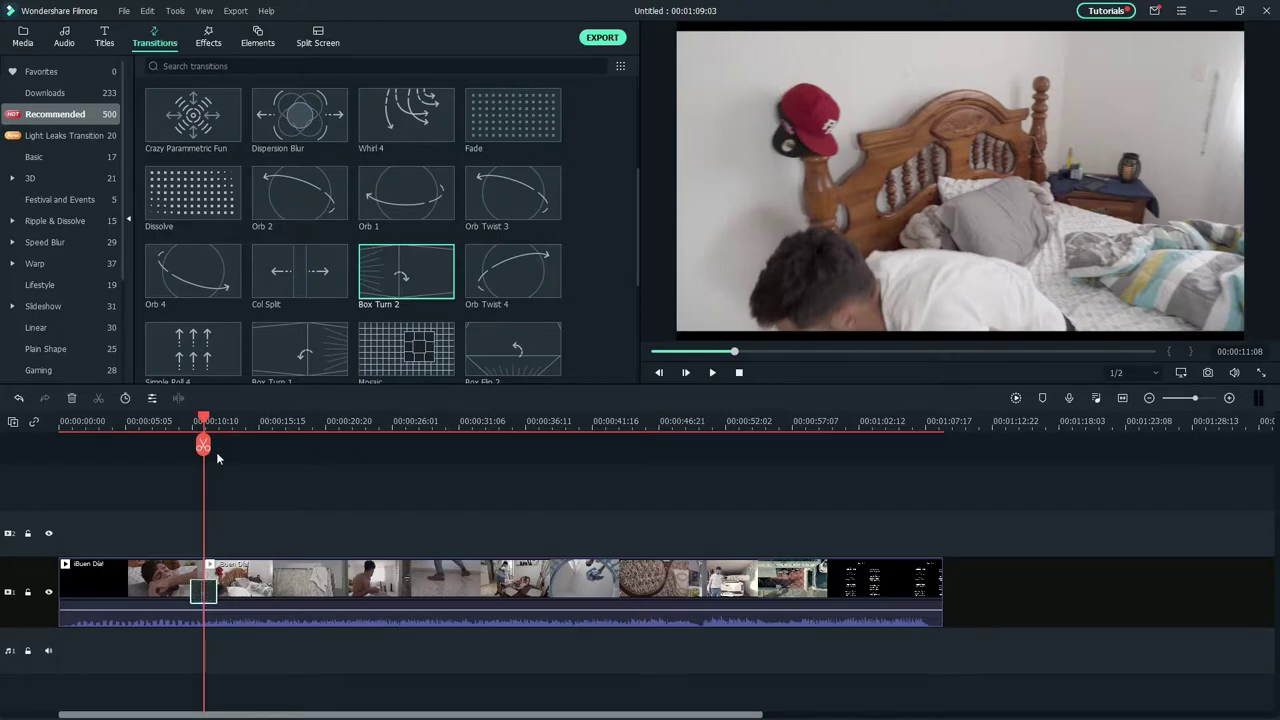
# Play back the Box Turn 2 transition from about 00:00:09:21, stopping just after the cut
pyautogui.click(203, 424)
pyautogui.moveTo(203, 424); pyautogui.dragTo(185, 425)
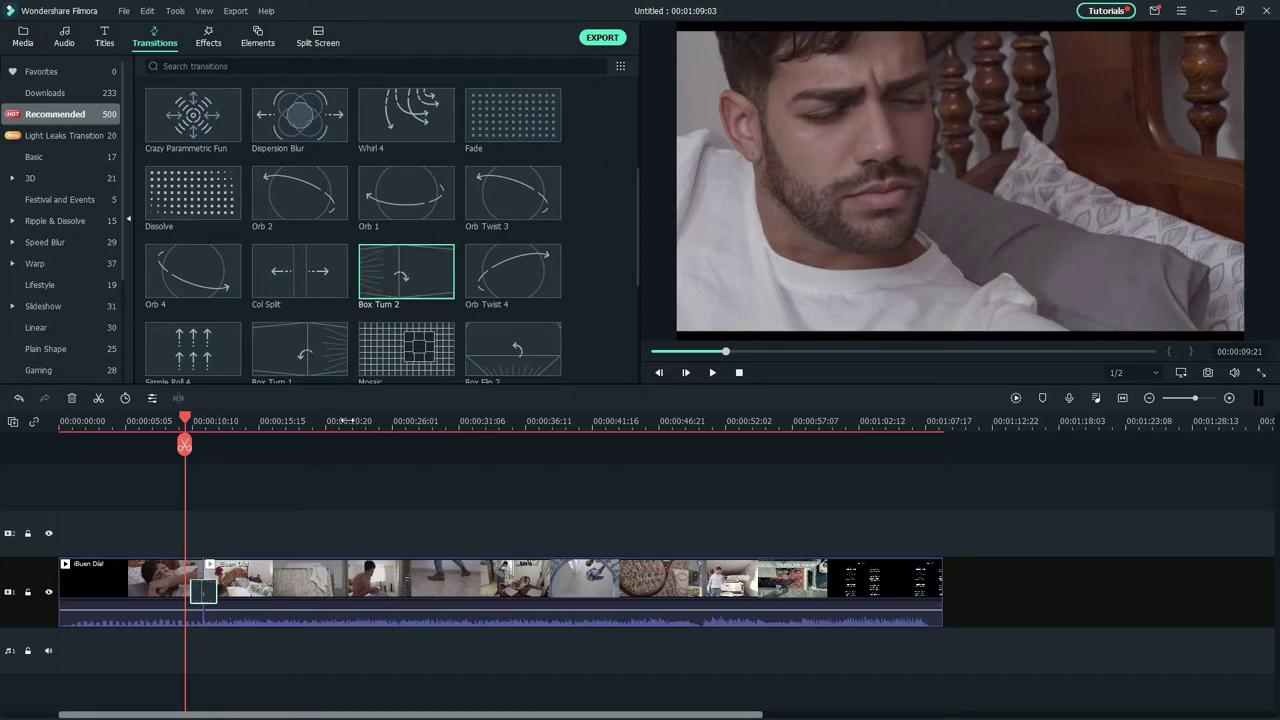
pyautogui.press('space')
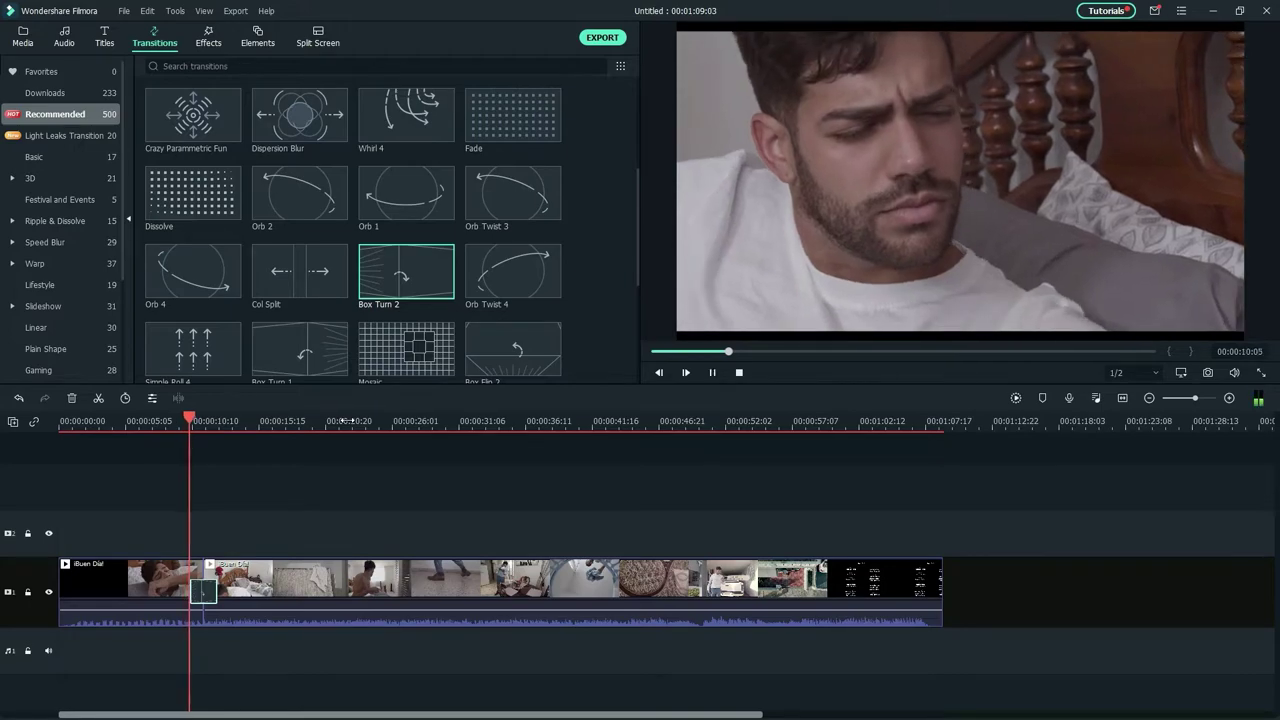
pyautogui.press('space')
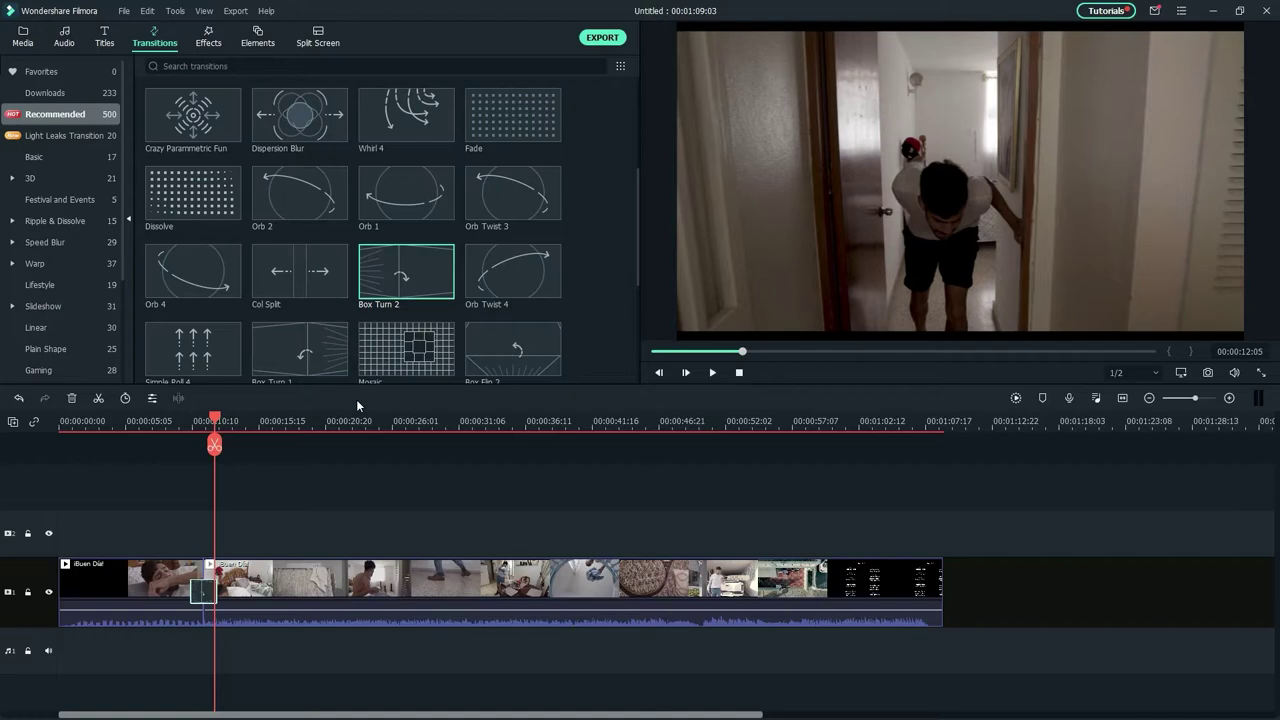
# Add the Title 2 template from the Titles category to video track 2, ending at the cut between the clips
pyautogui.click(110, 36)
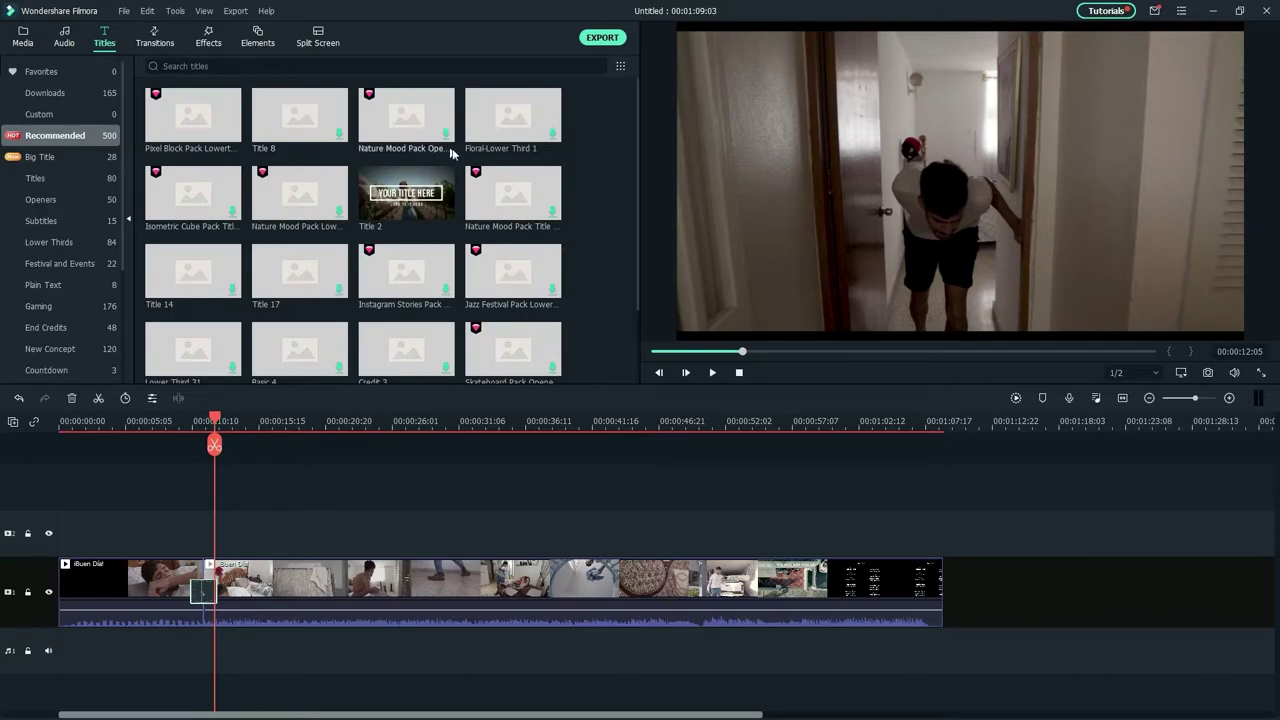
pyautogui.scroll(-5, 485, 200)
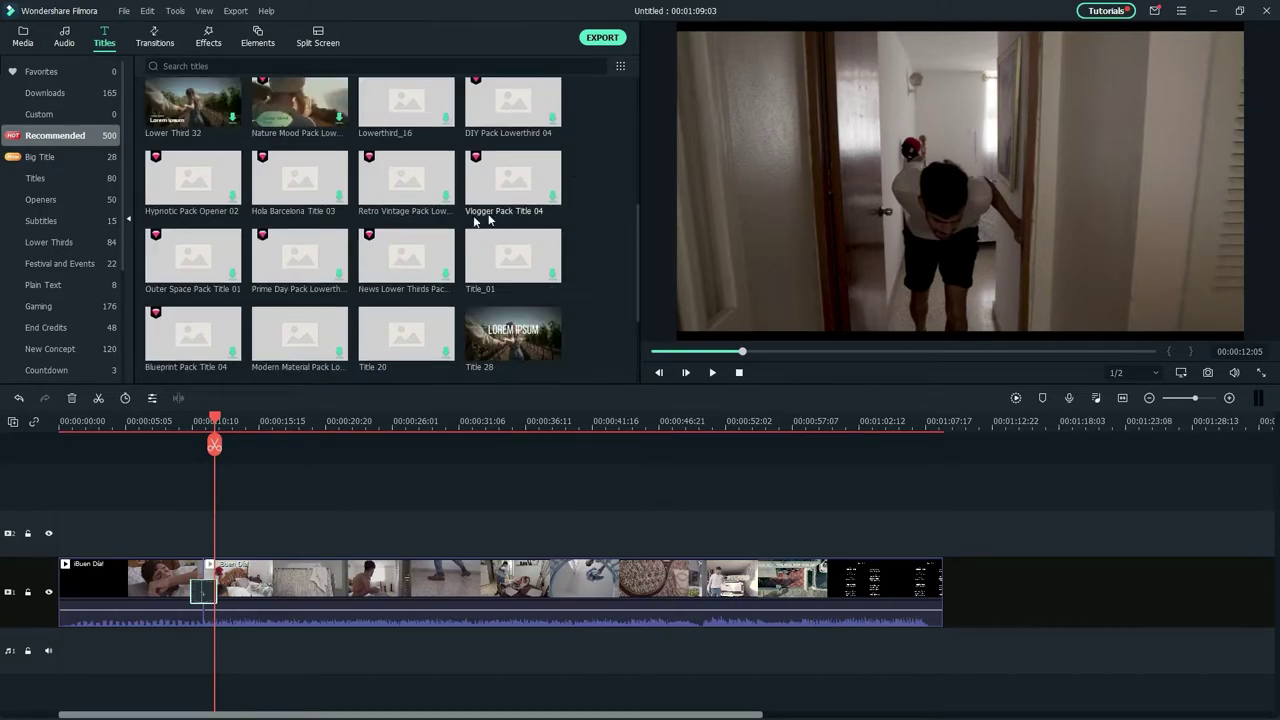
pyautogui.click(86, 183)
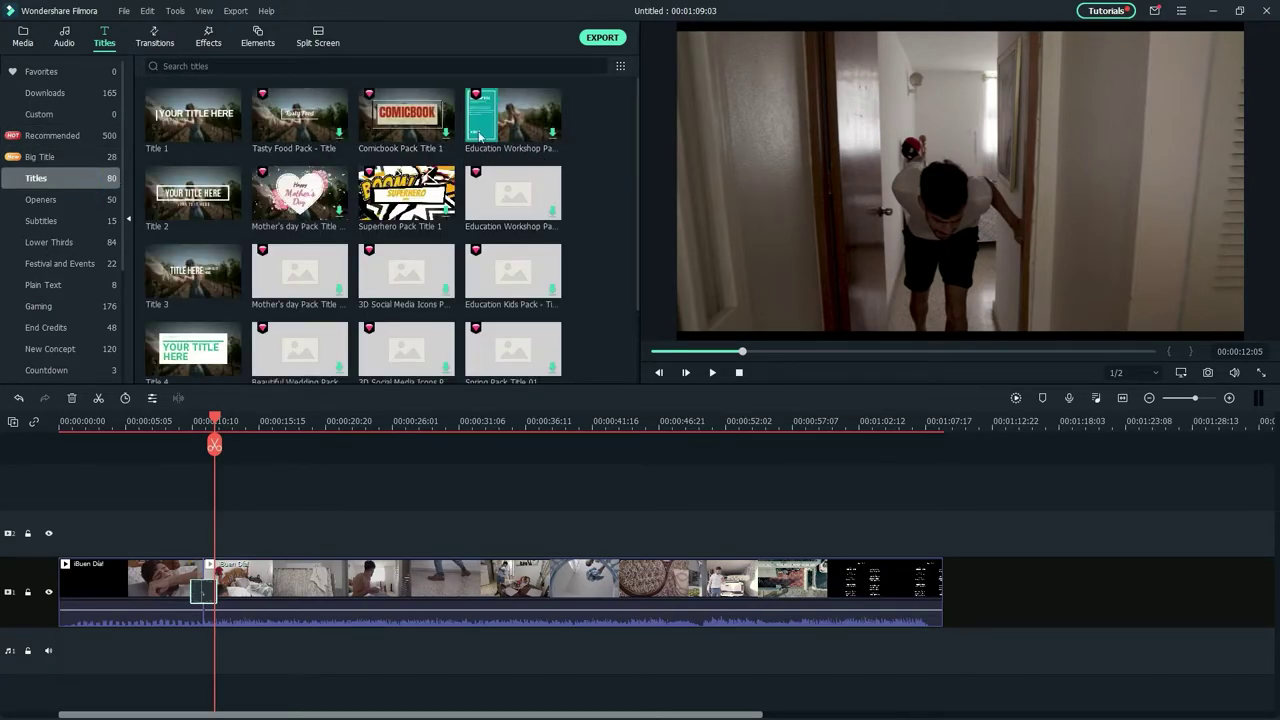
pyautogui.moveTo(193, 205); pyautogui.dragTo(140, 538)
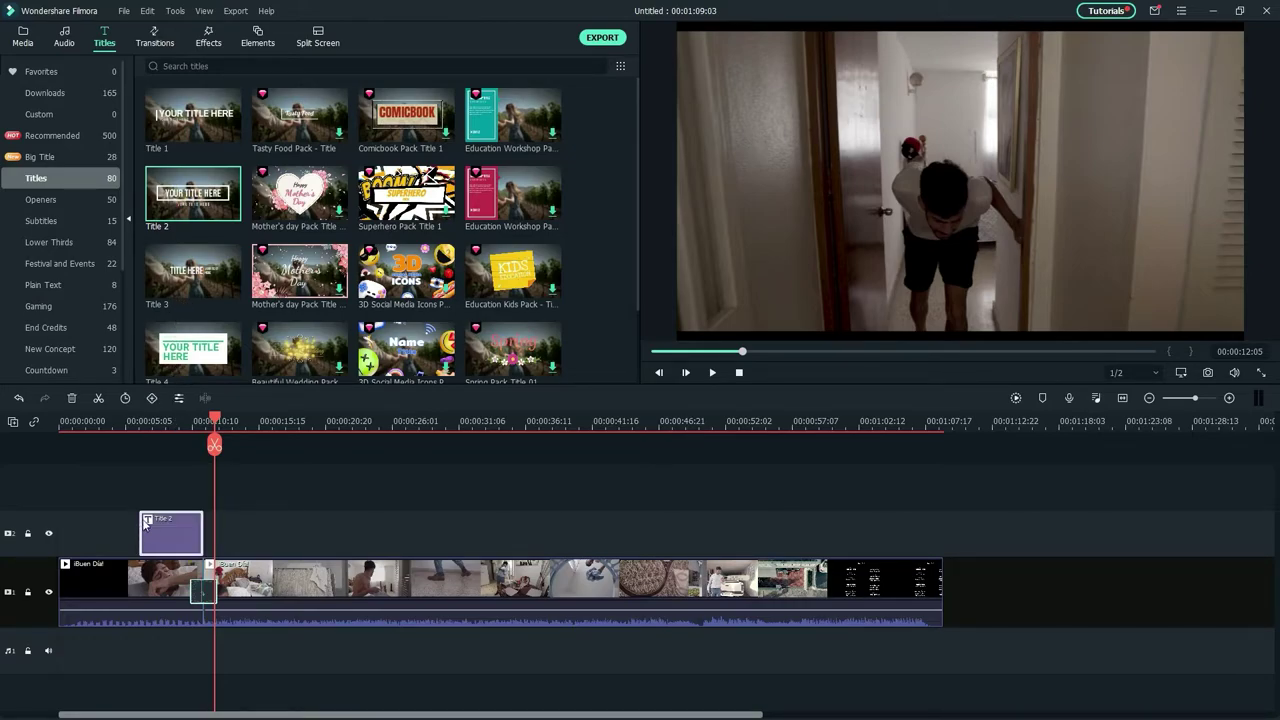
# Preview the Title 2 animation by playing the timeline from the title's start
pyautogui.click(173, 420)
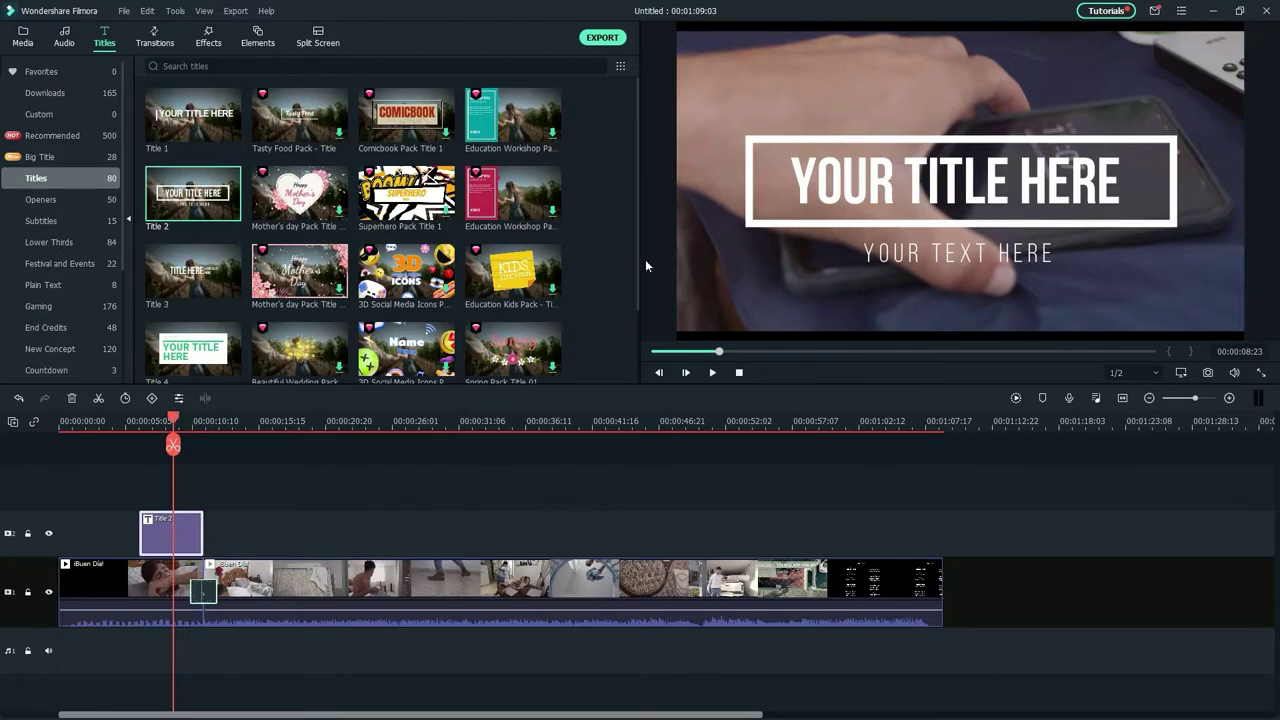
pyautogui.click(139, 420)
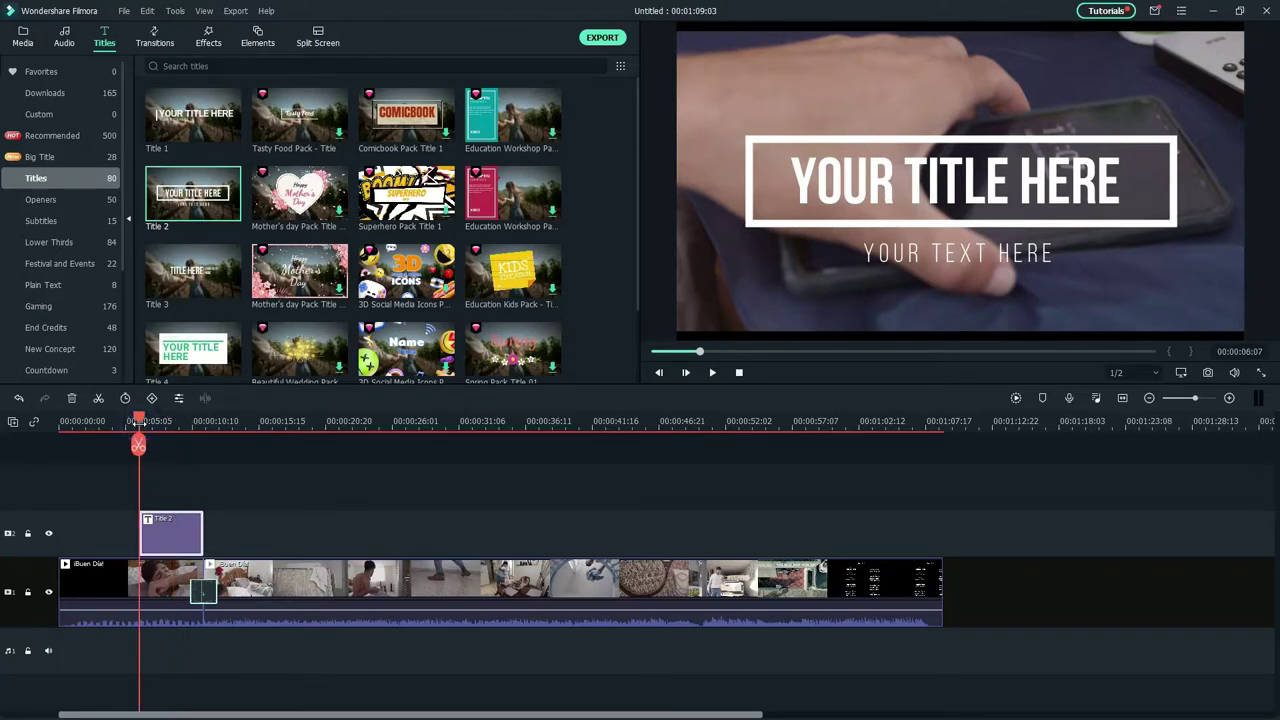
pyautogui.press('space')
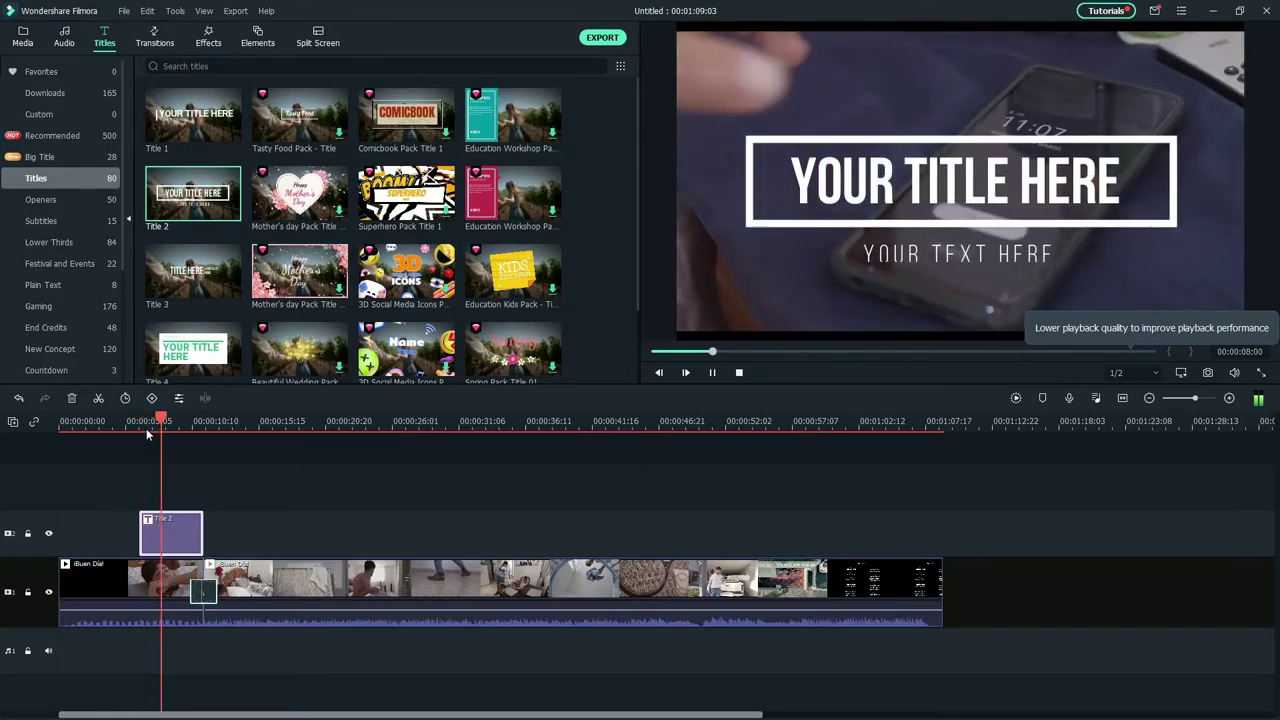
pyautogui.press('space')
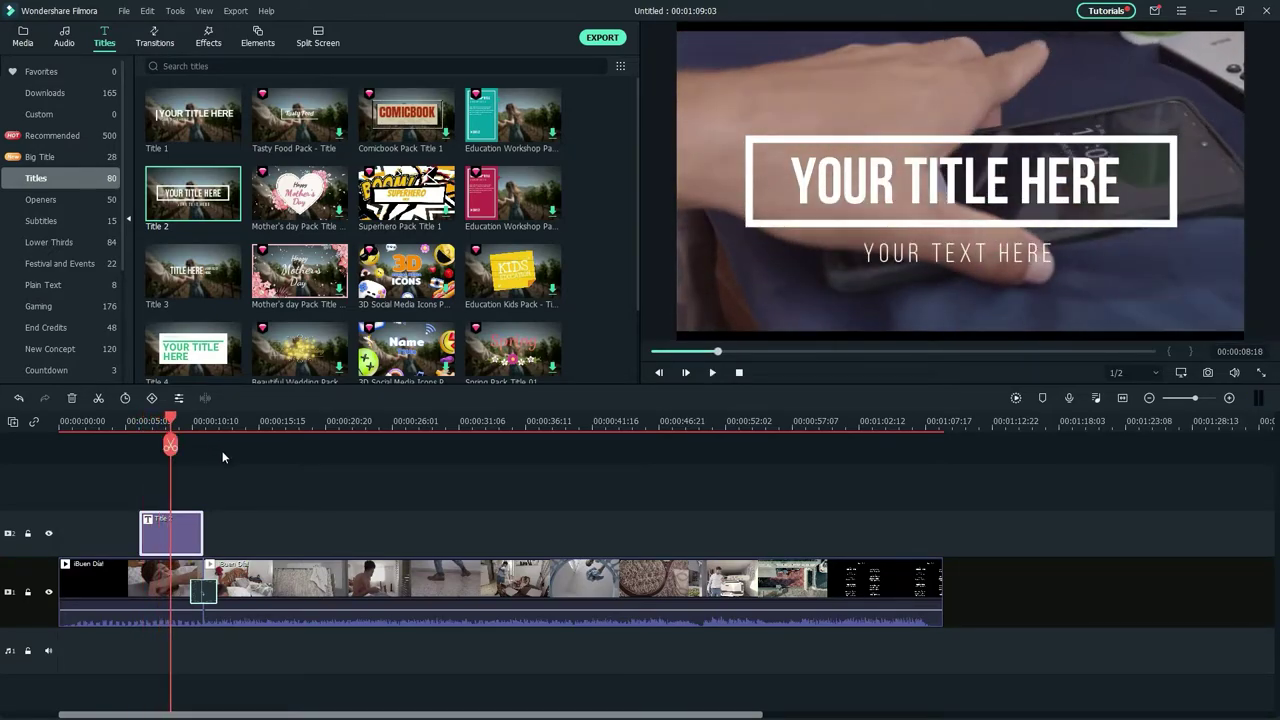
# Replace the main "YOUR TITLE HERE" text of Title 2 with "Buen Día" and apply the edit
pyautogui.doubleClick(181, 544)
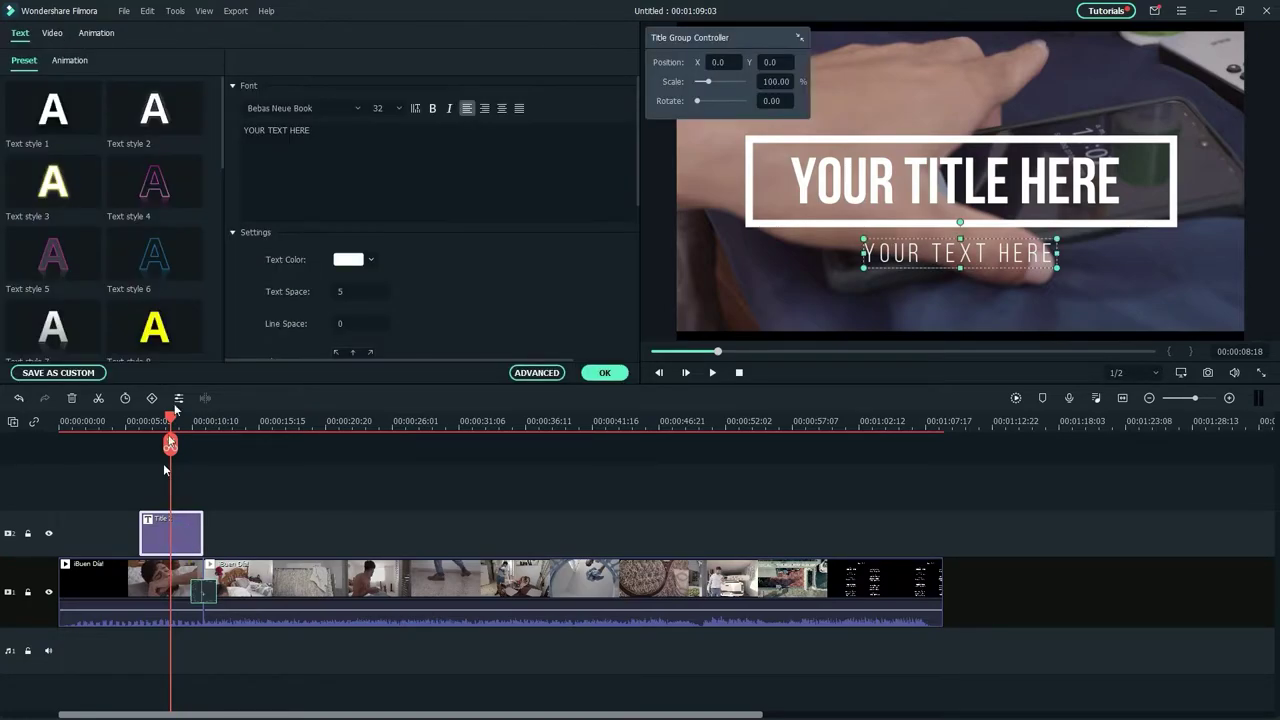
pyautogui.click(960, 181)
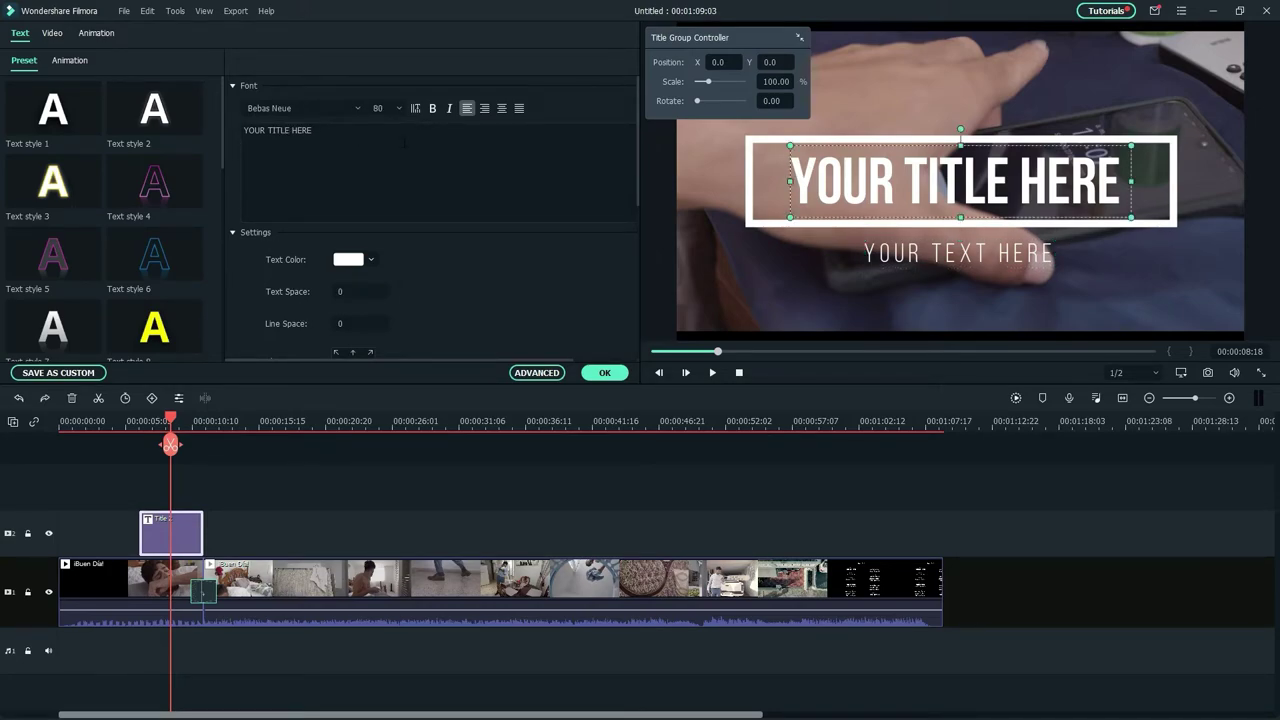
pyautogui.tripleClick(390, 131)
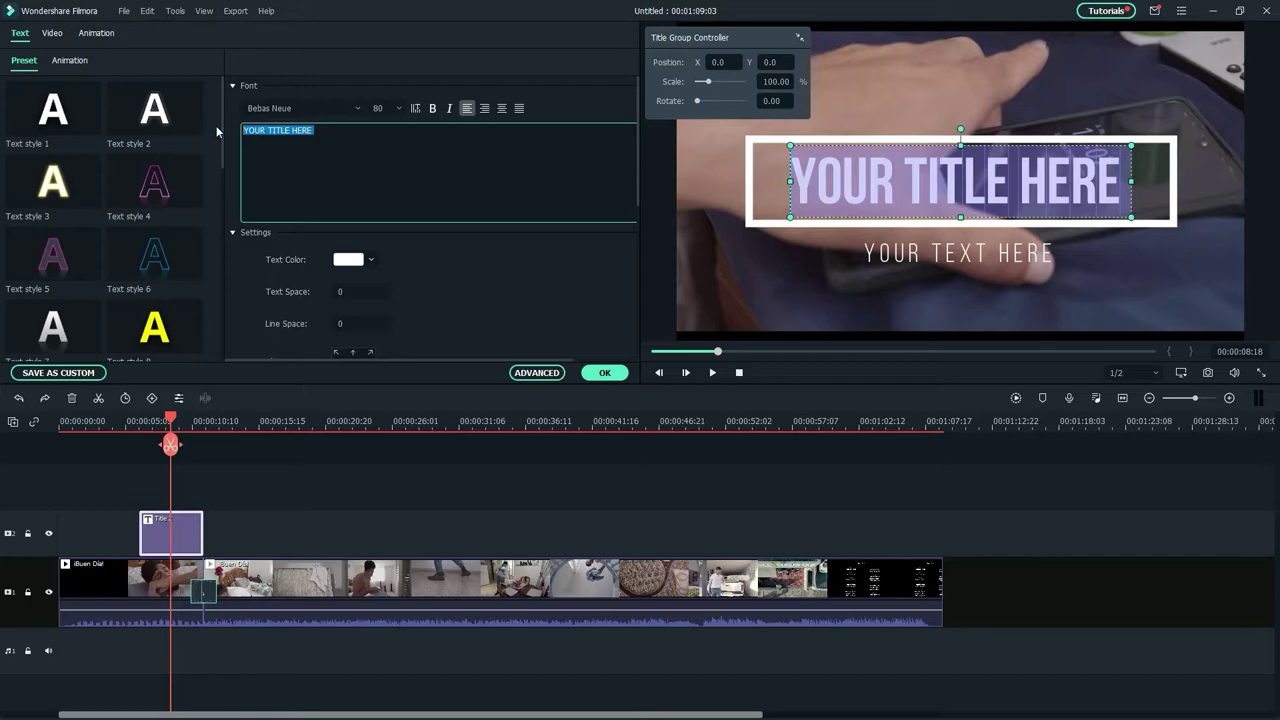
pyautogui.write('Buen Día')
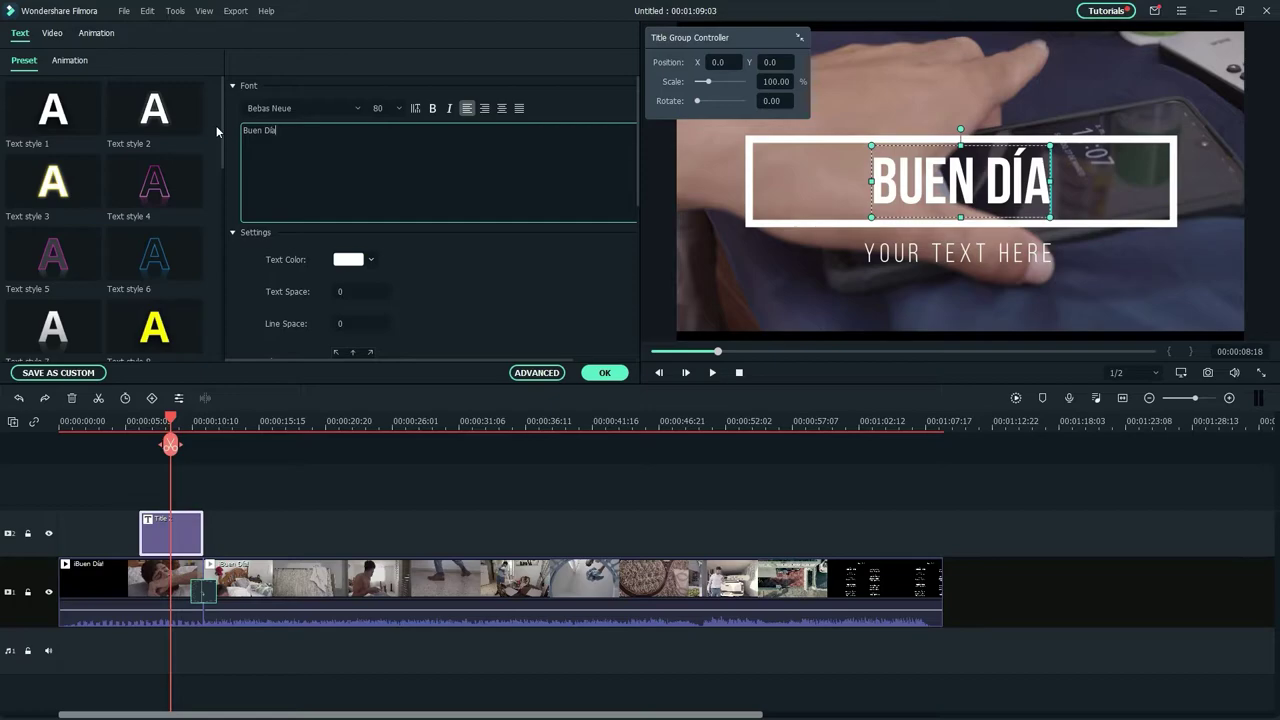
pyautogui.click(605, 373)
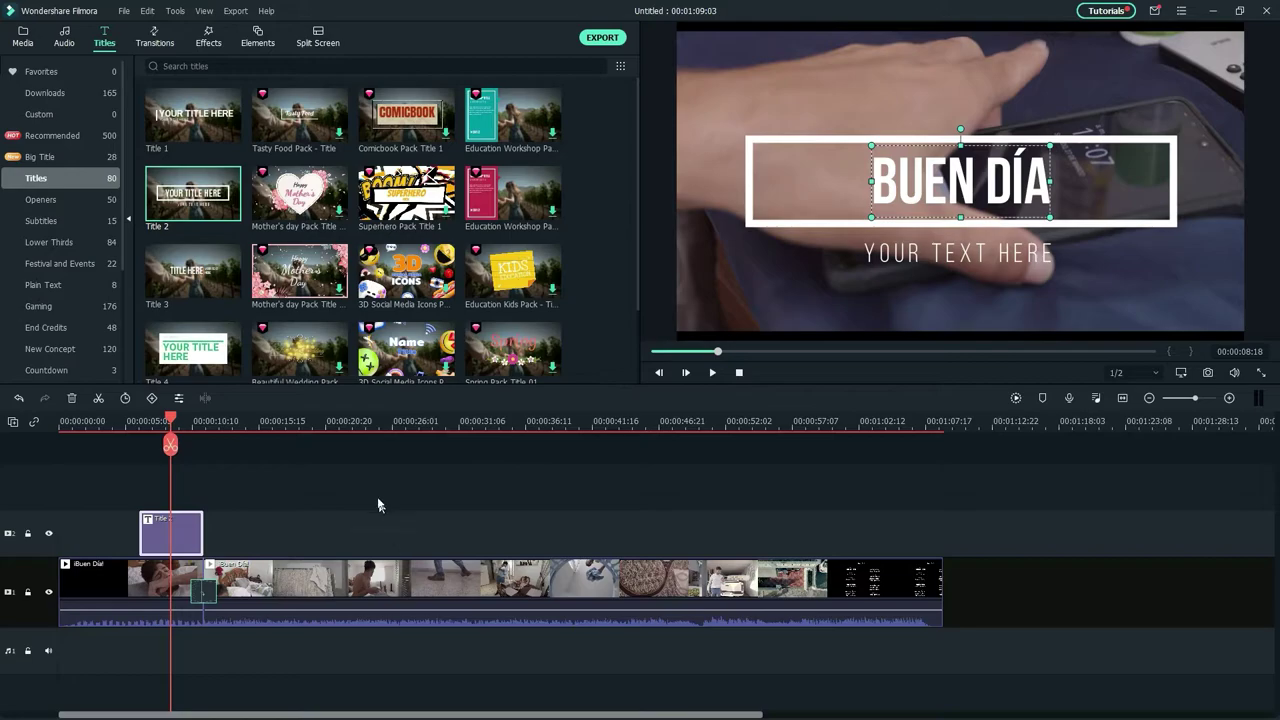
# Play back the edited "Buen Día" title from just before its start until shortly after the cut
pyautogui.moveTo(171, 447); pyautogui.dragTo(131, 445)
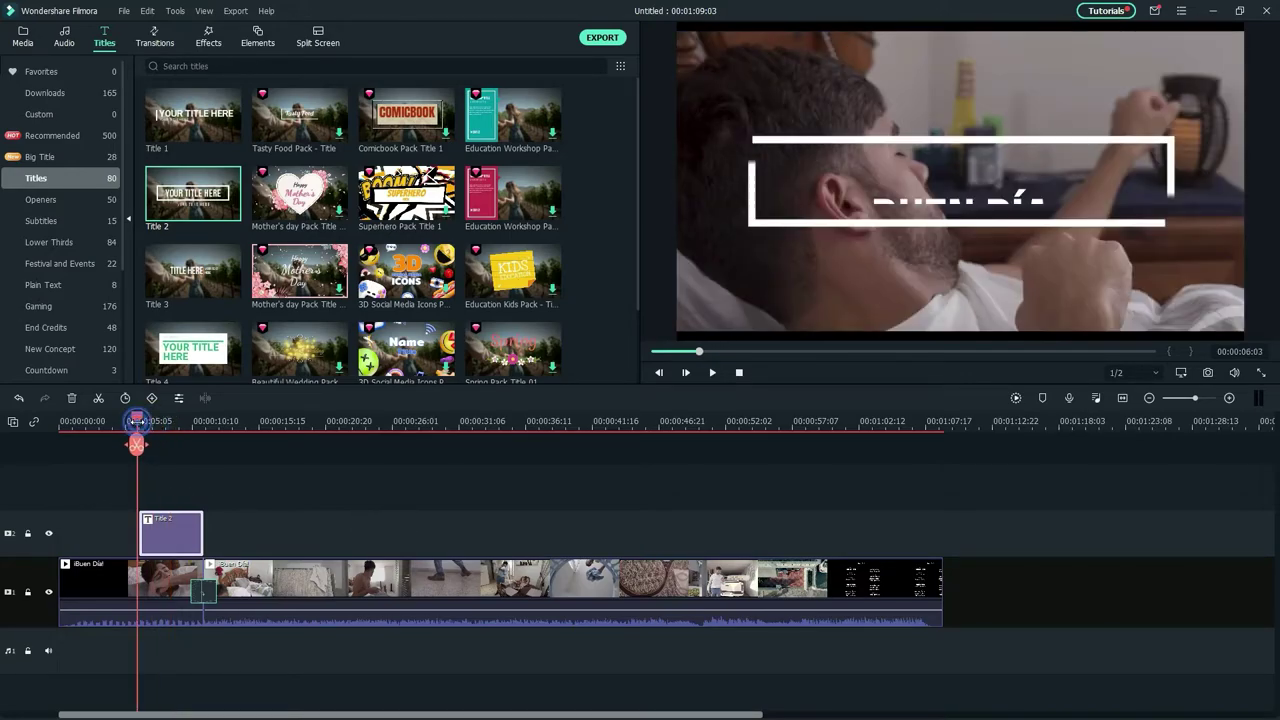
pyautogui.press('space')
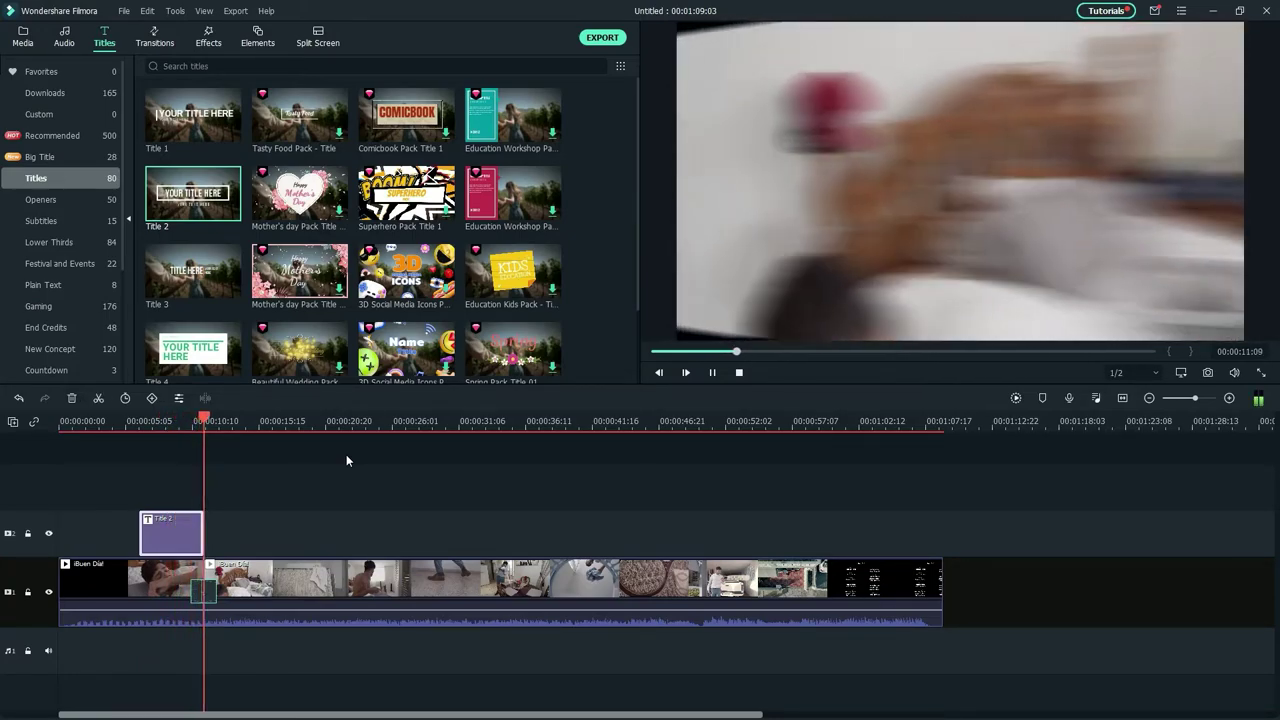
pyautogui.press('space')
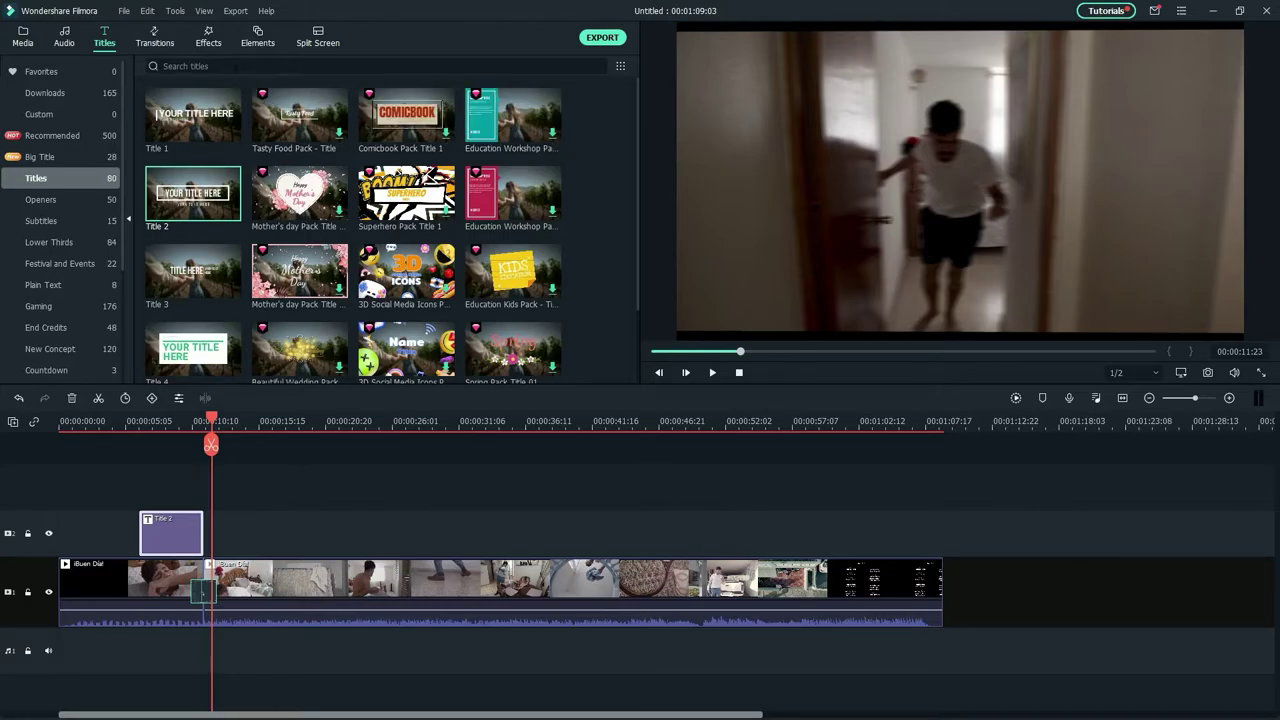
# Apply the Chromatic Aberration effect from the Recommended effects to the first clip on video track 1
pyautogui.click(208, 37)
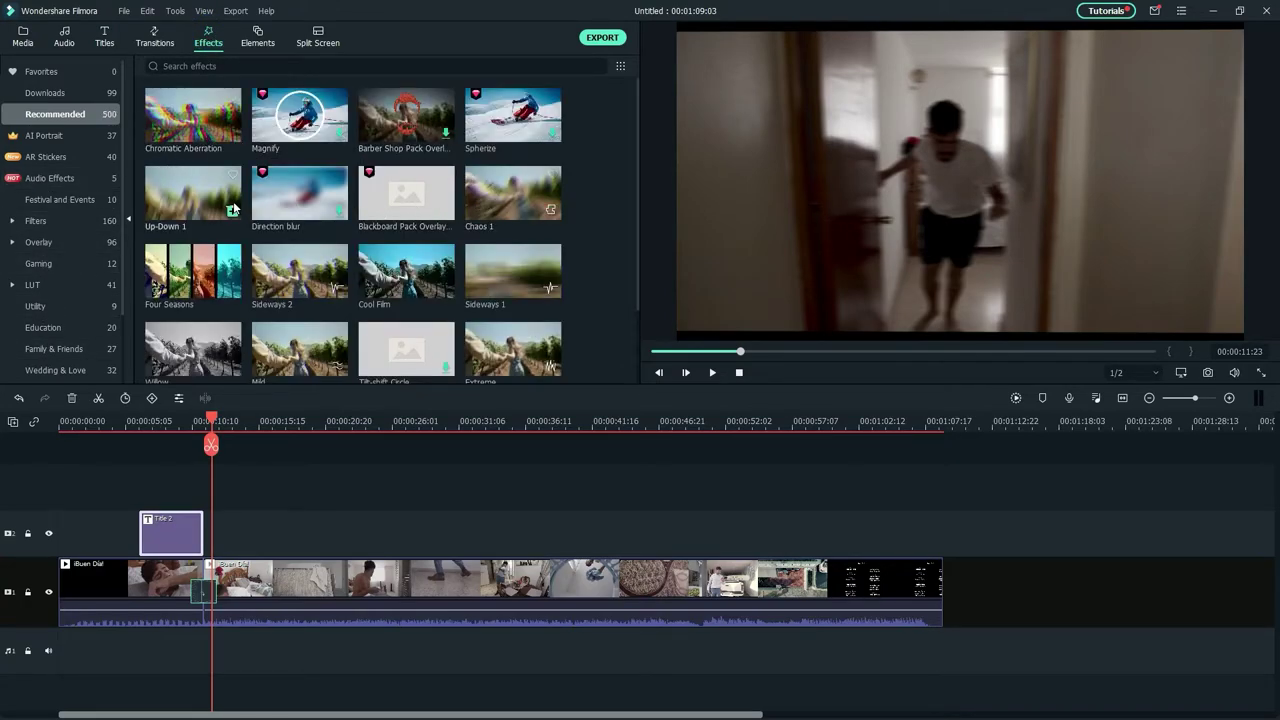
pyautogui.moveTo(183, 133); pyautogui.dragTo(137, 606)
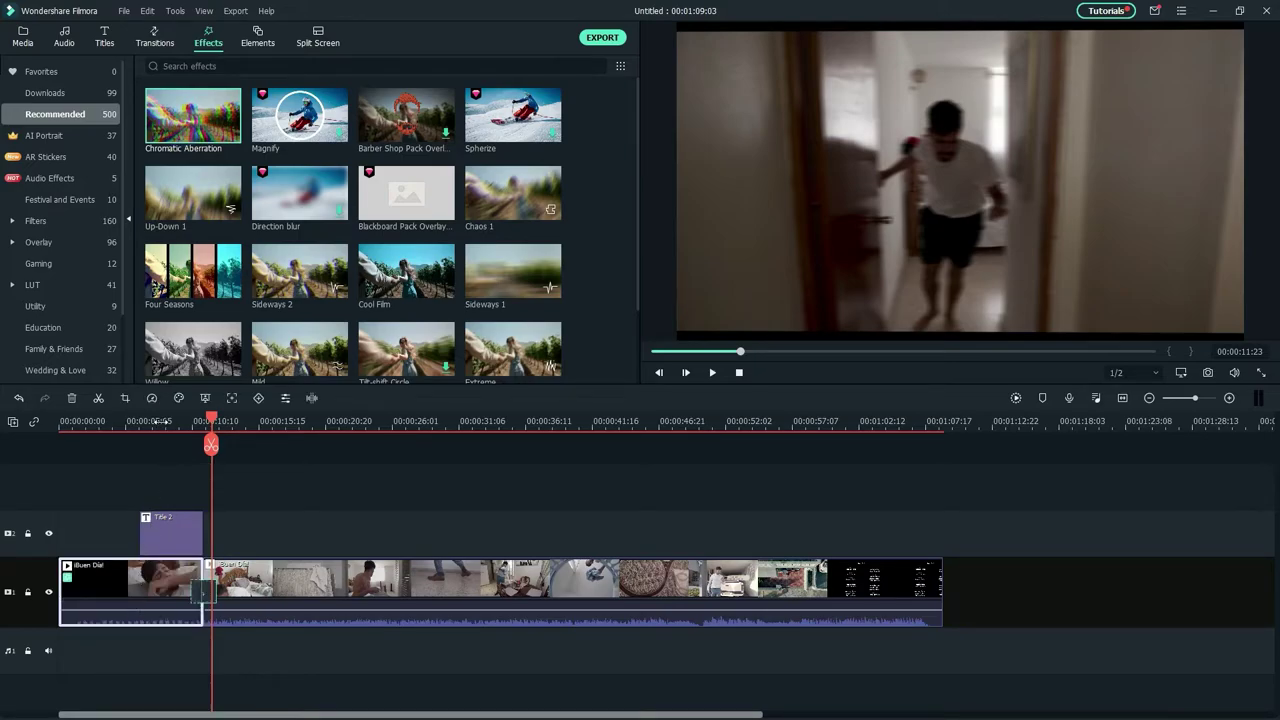
pyautogui.click(215, 140)
pyautogui.moveTo(215, 140); pyautogui.dragTo(116, 580)
# Preview the Chromatic Aberration effect from about 00:00:05:10, stopping just after the cut
pyautogui.click(128, 426)
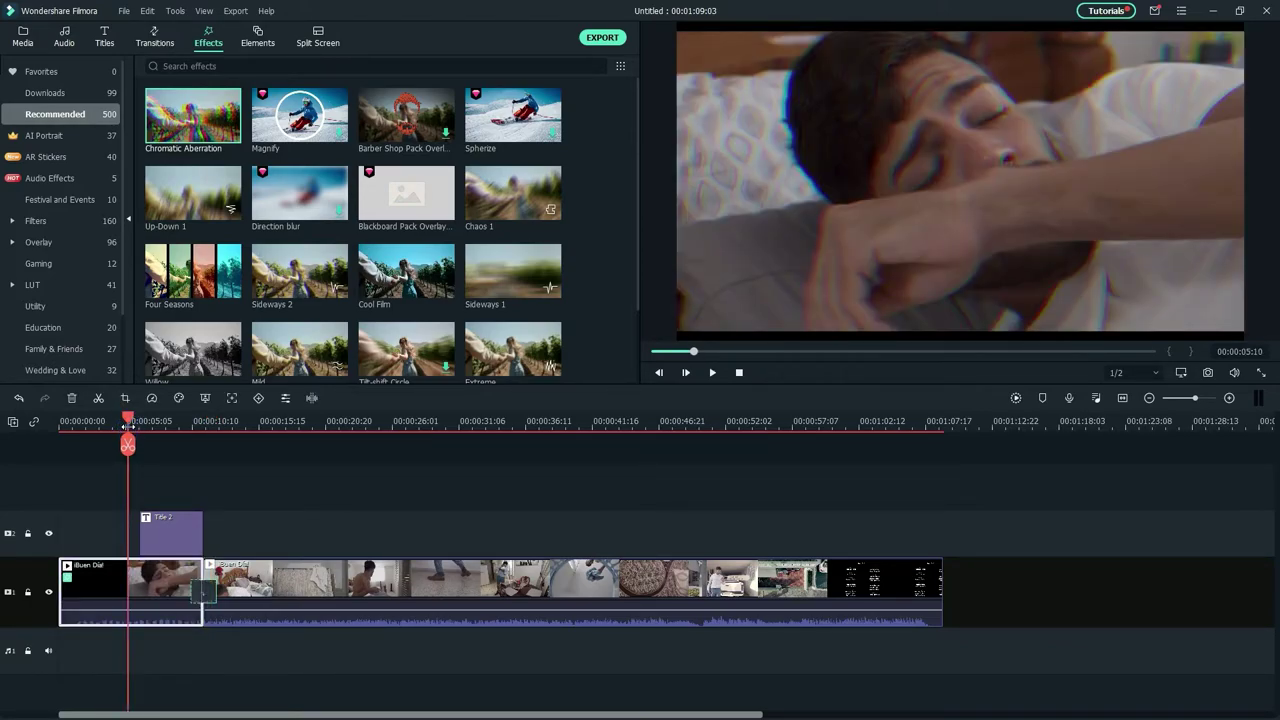
pyautogui.press('space')
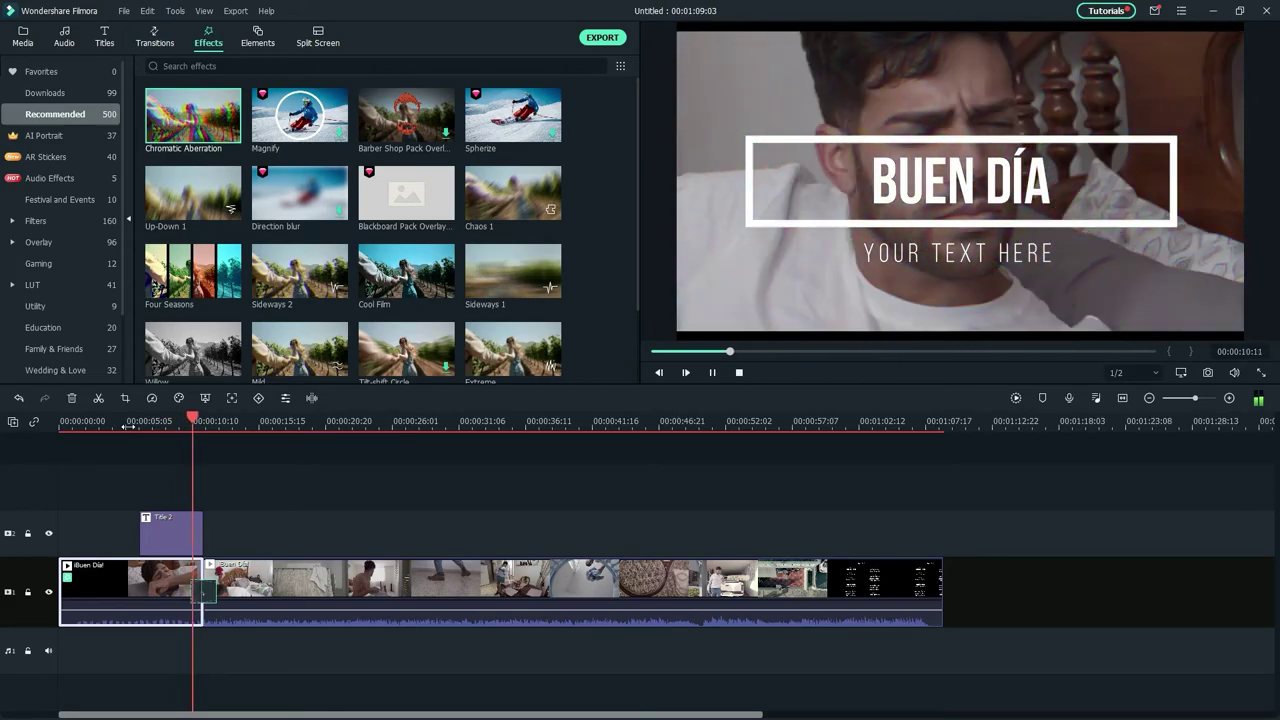
pyautogui.press('space')
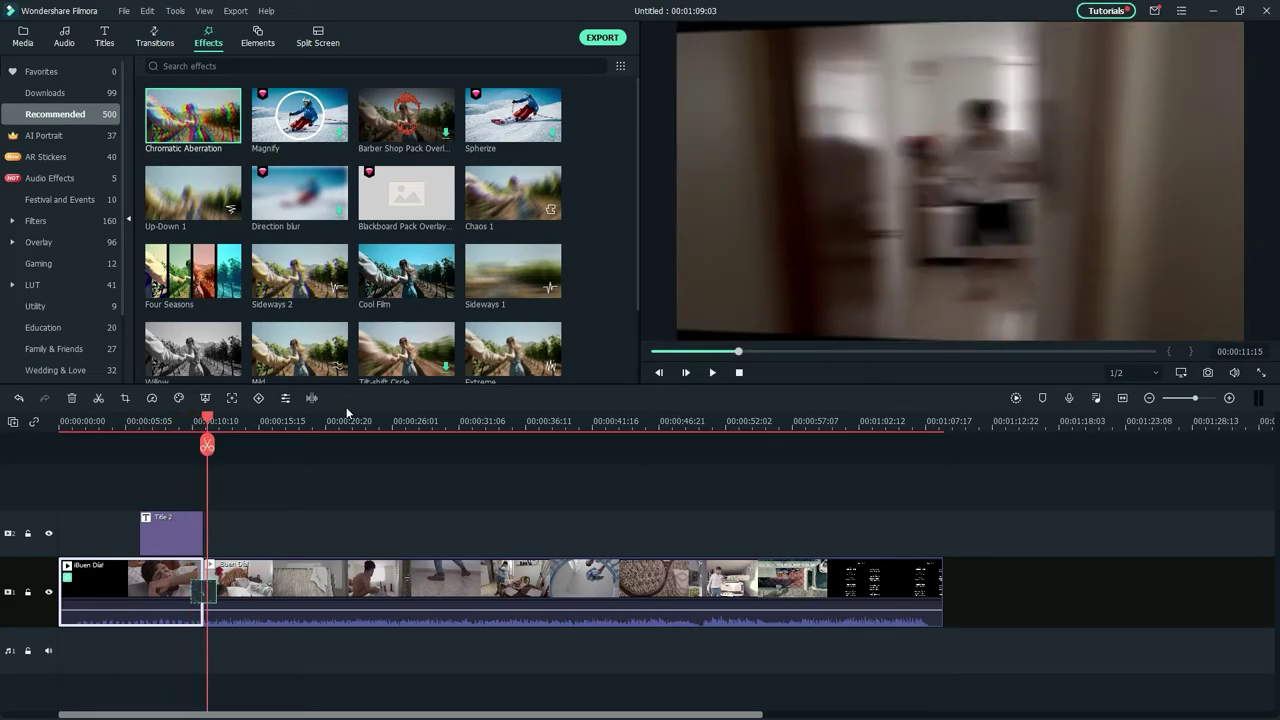
# Add the downloaded Like2 element to video track 2 shortly after the transition and play it back on the timeline
pyautogui.click(259, 38)
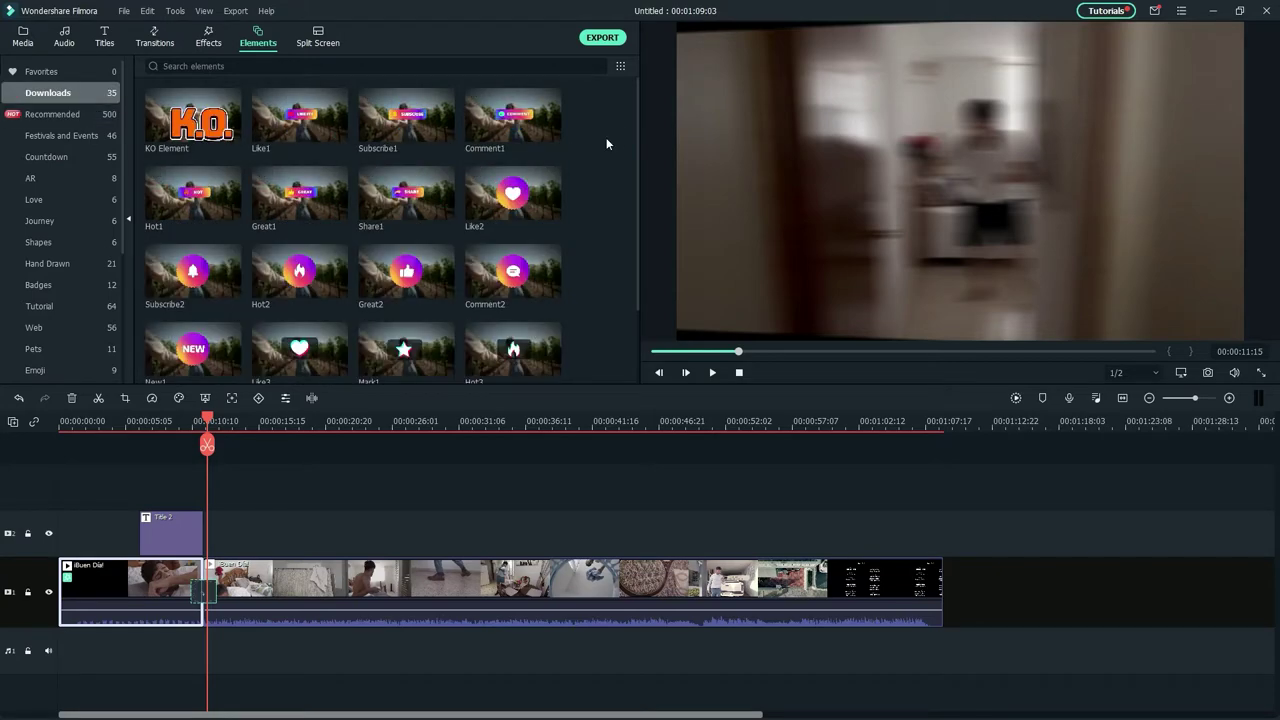
pyautogui.scroll(-8, 606, 144)
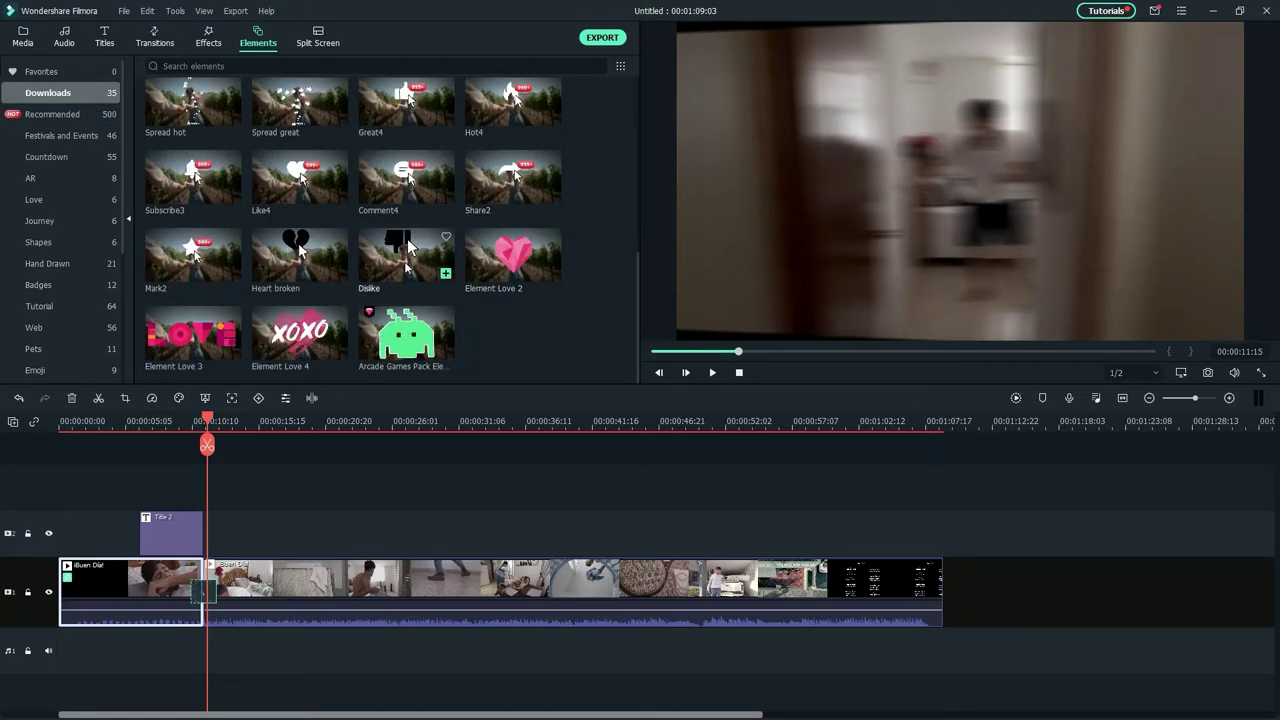
pyautogui.scroll(3, 376, 158)
pyautogui.scroll(2, 376, 158)
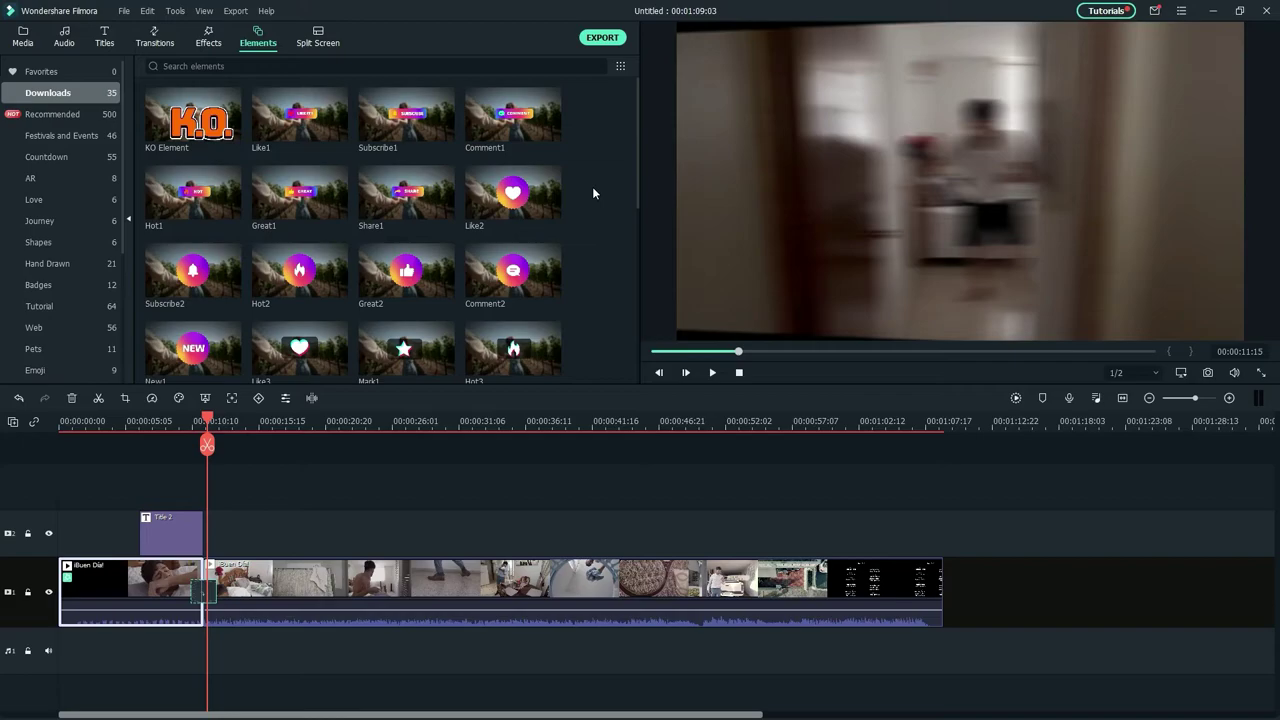
pyautogui.click(517, 202)
pyautogui.moveTo(517, 202); pyautogui.dragTo(231, 526)
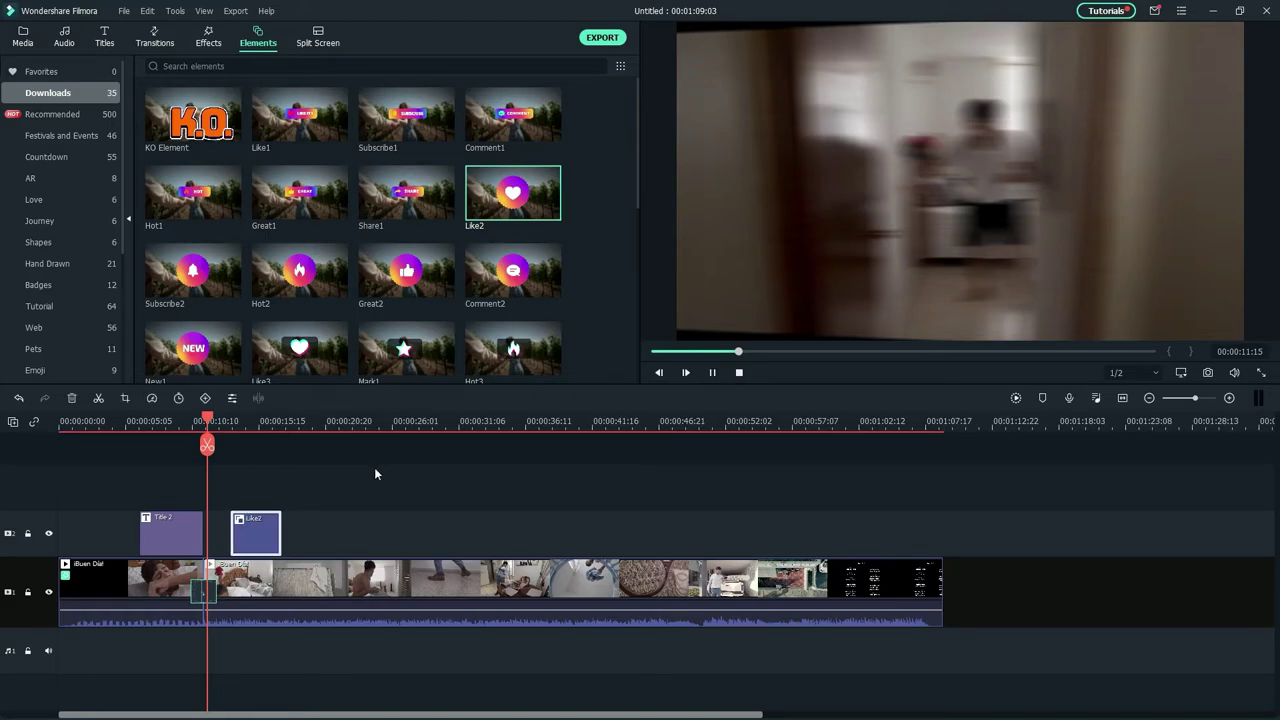
pyautogui.press('space')
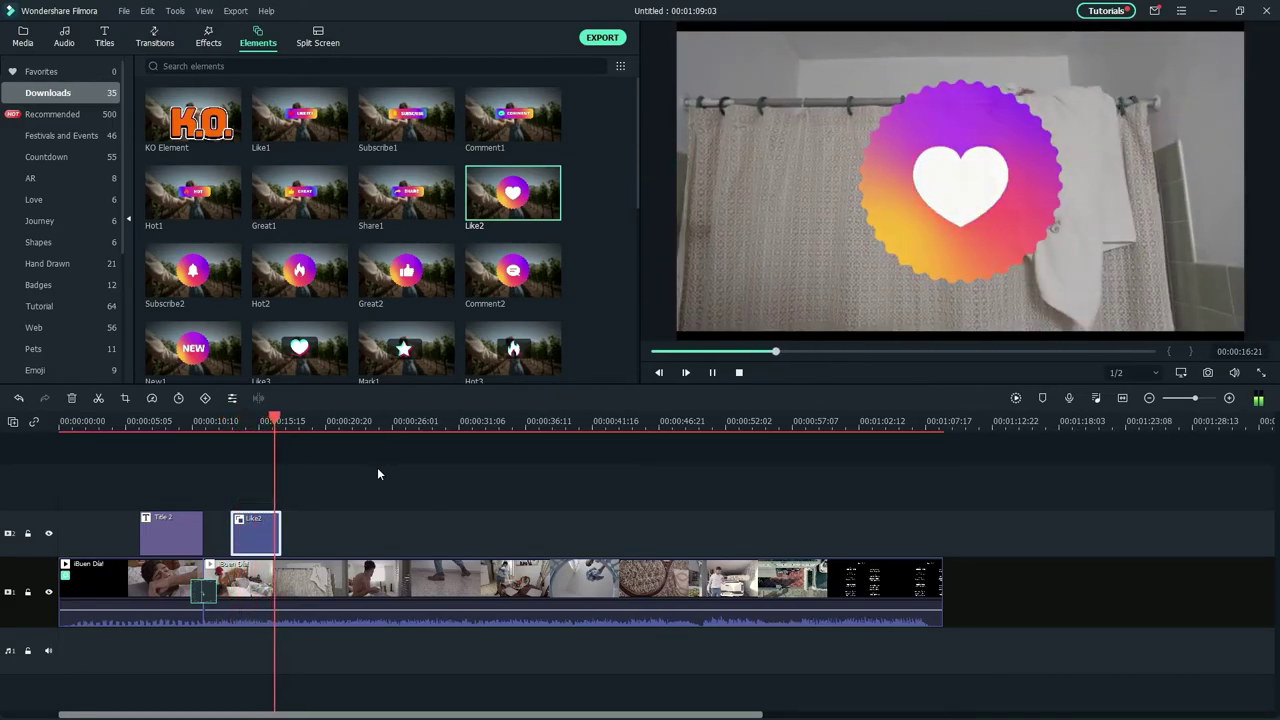
pyautogui.press('space')
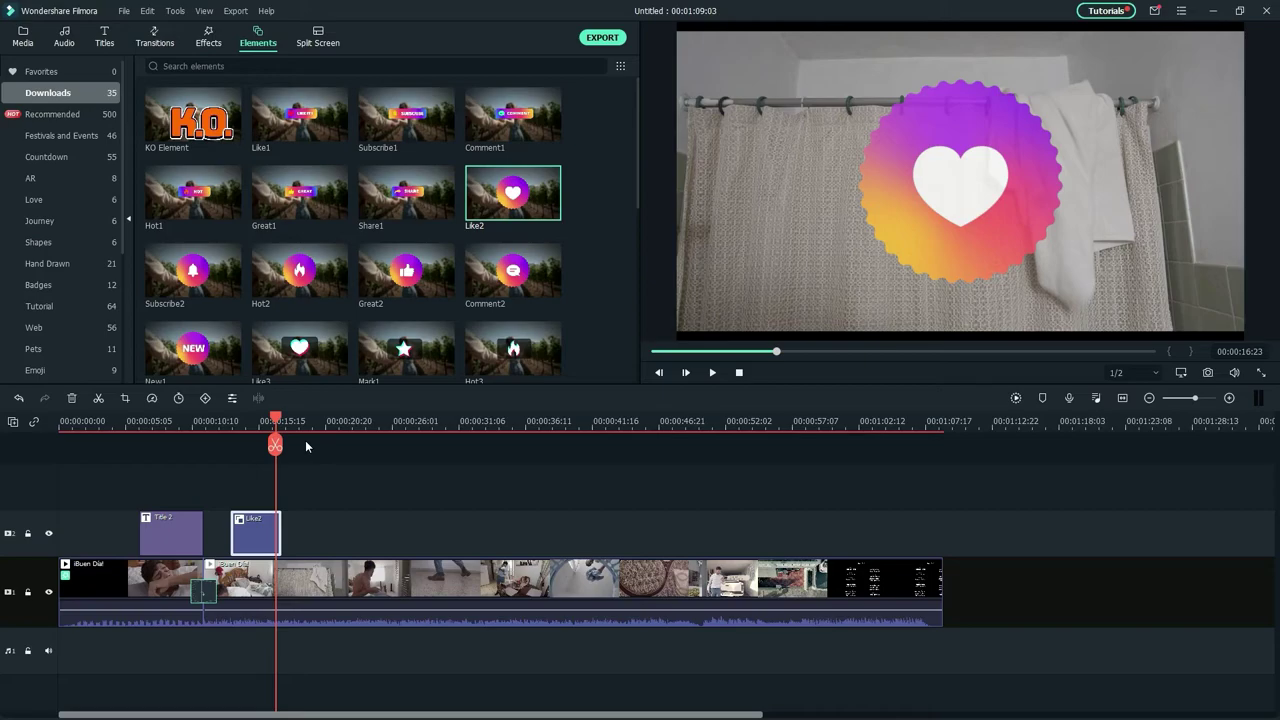
# Place the downloaded song "Earth - The Rhythm Of Memories" at the start of audio track 1 and play back part of it
pyautogui.click(65, 37)
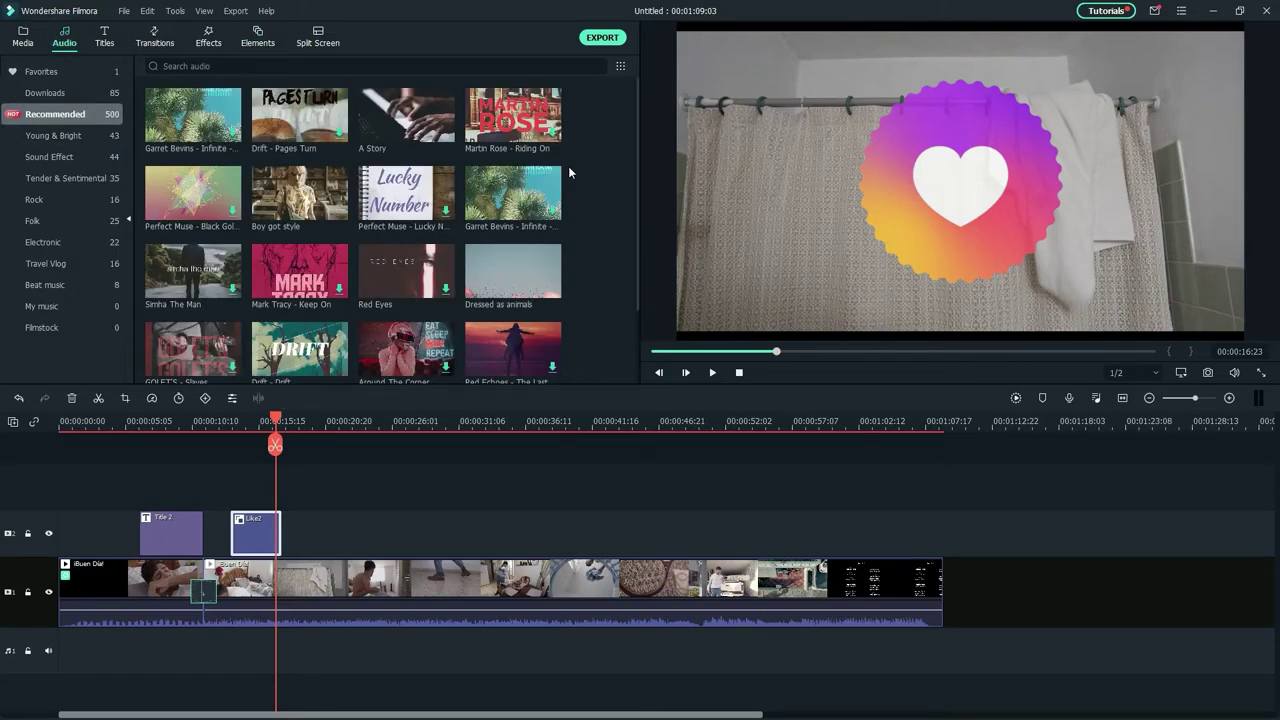
pyautogui.press('Up')
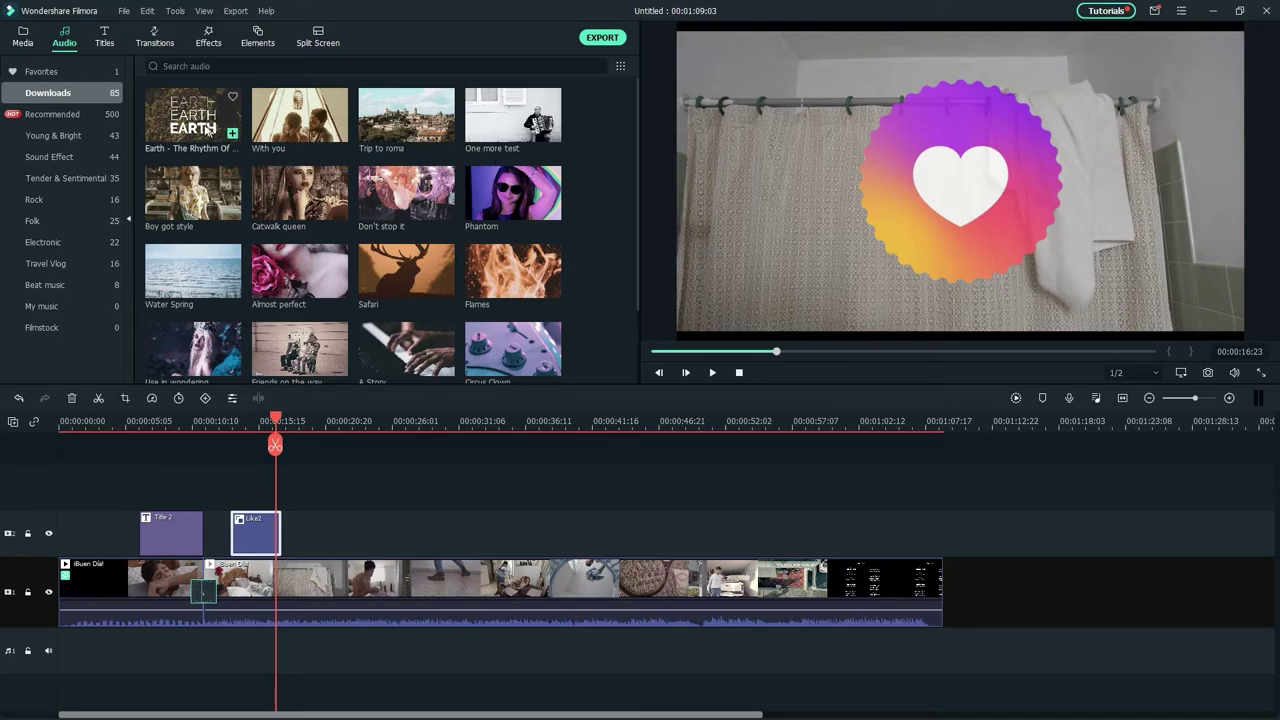
pyautogui.moveTo(190, 125); pyautogui.dragTo(62, 668)
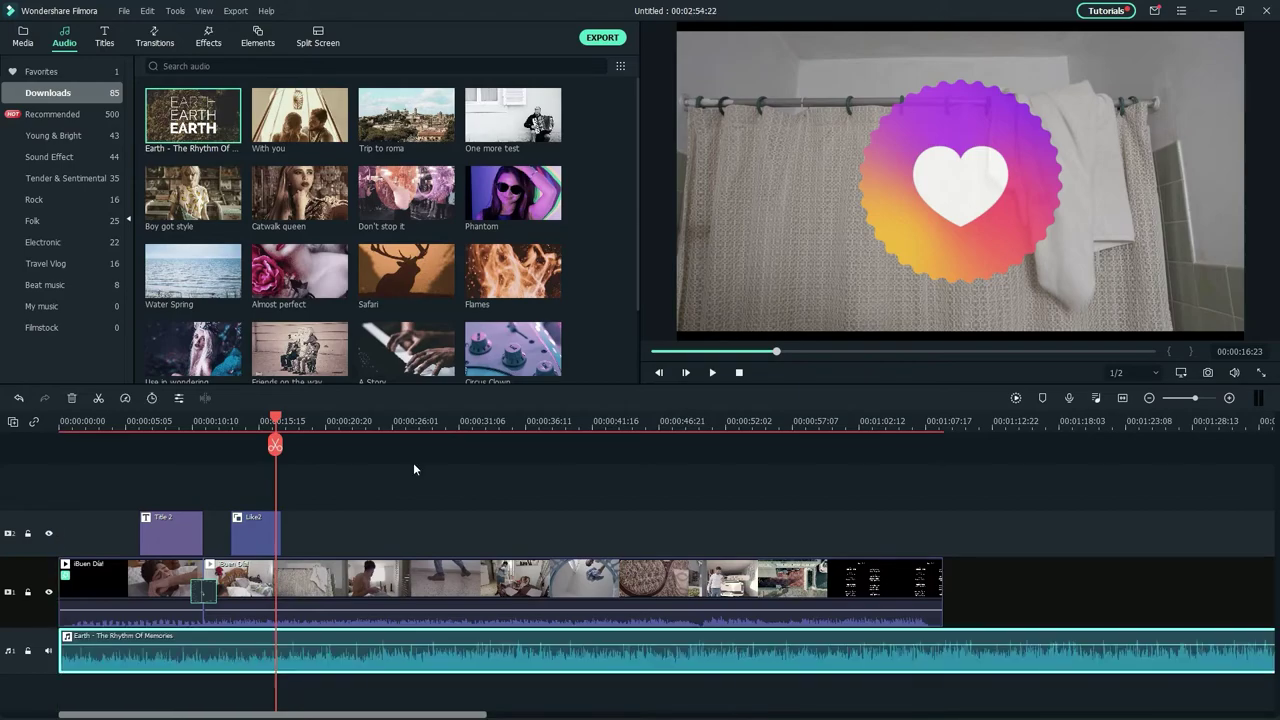
pyautogui.press('space')
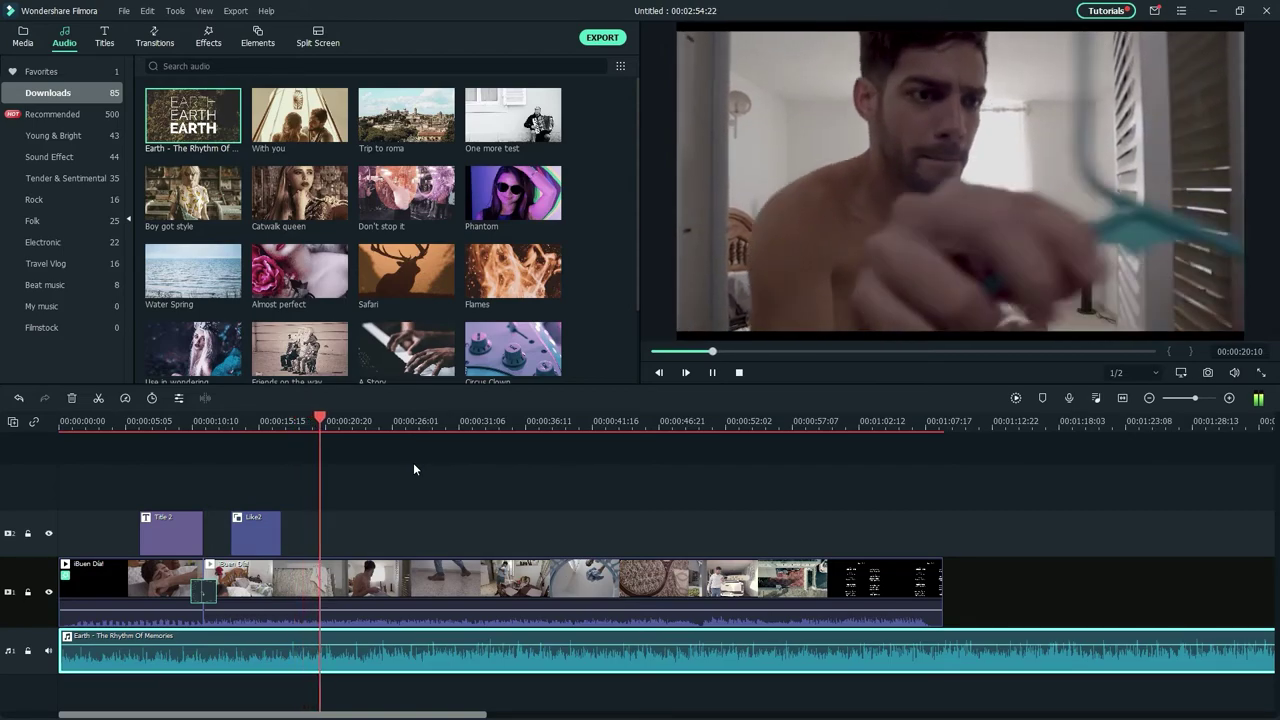
pyautogui.press('space')
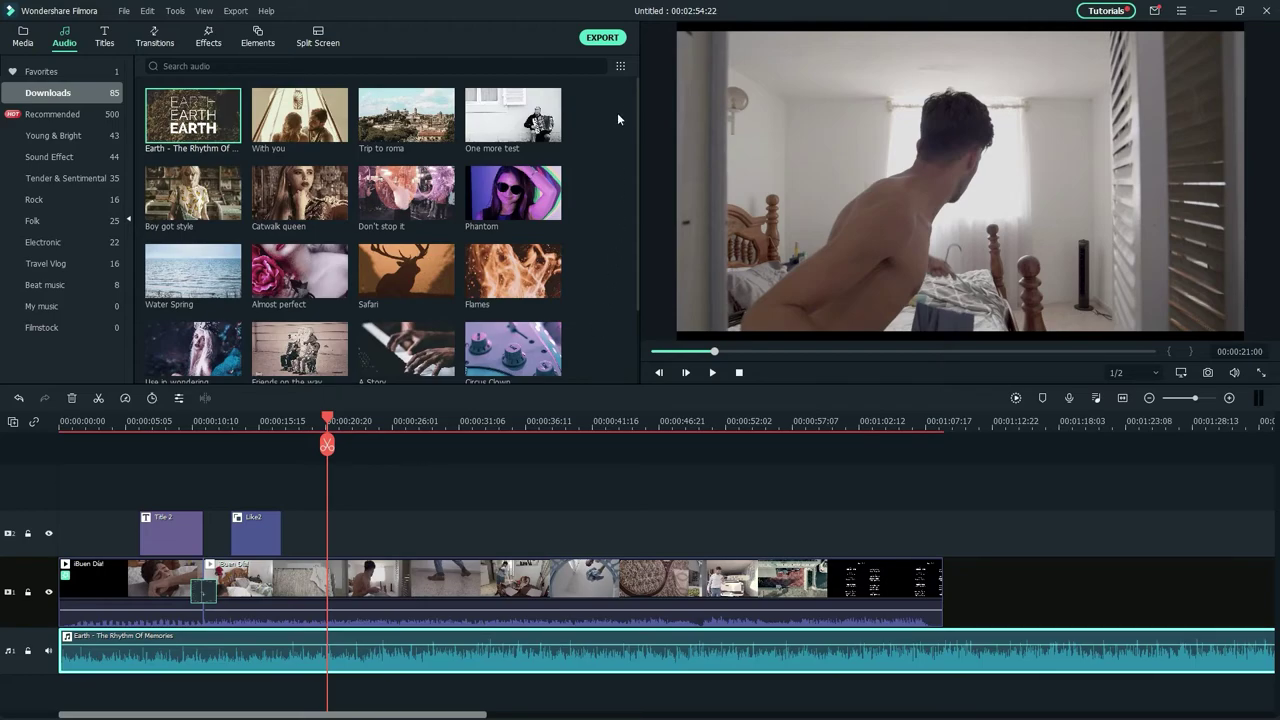
# Start a local MP4 export and name the video "Buen Día", keeping the Downloads folder as its destination
pyautogui.click(605, 40)
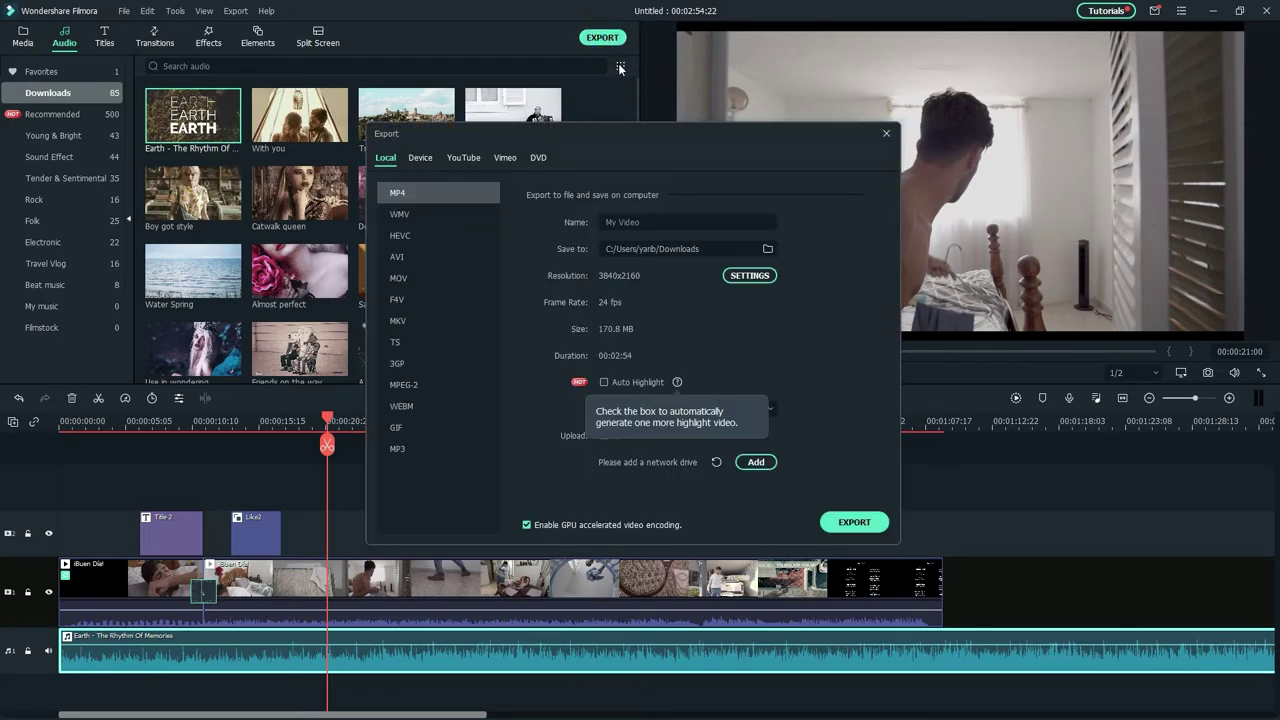
pyautogui.click(705, 220)
pyautogui.tripleClick(705, 220)
pyautogui.write('Buen Día')
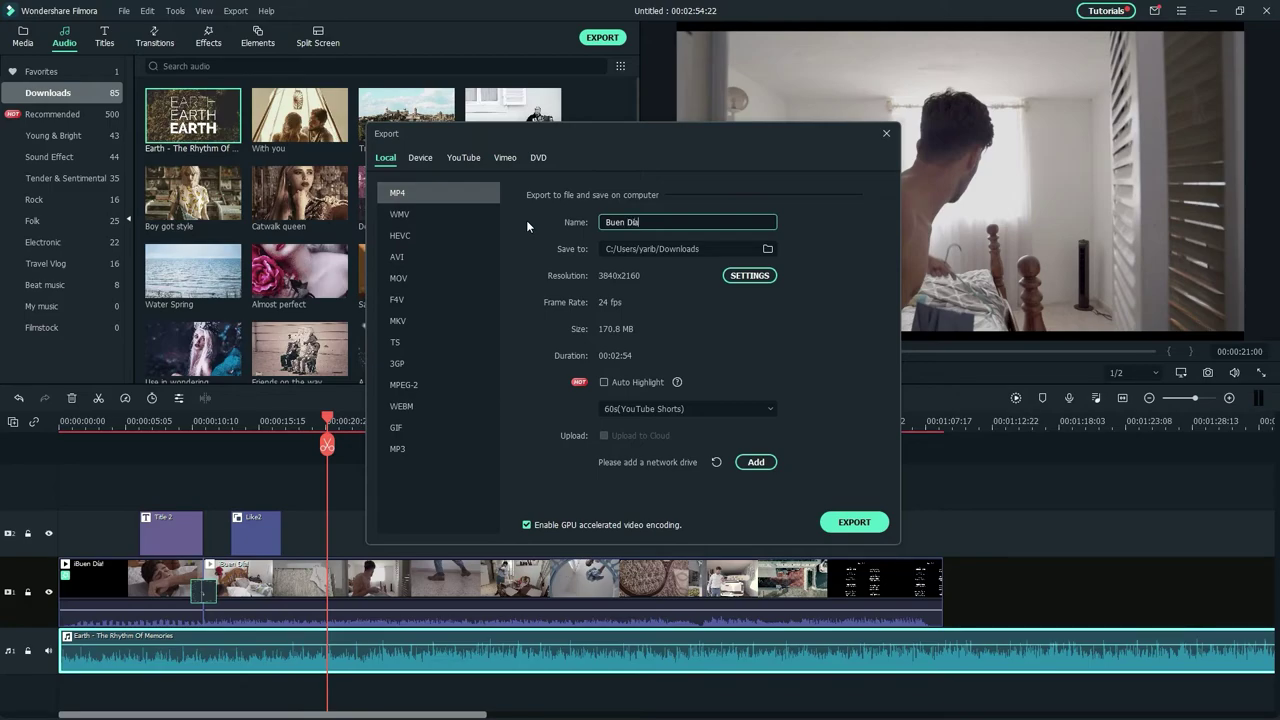
pyautogui.press('Tab')
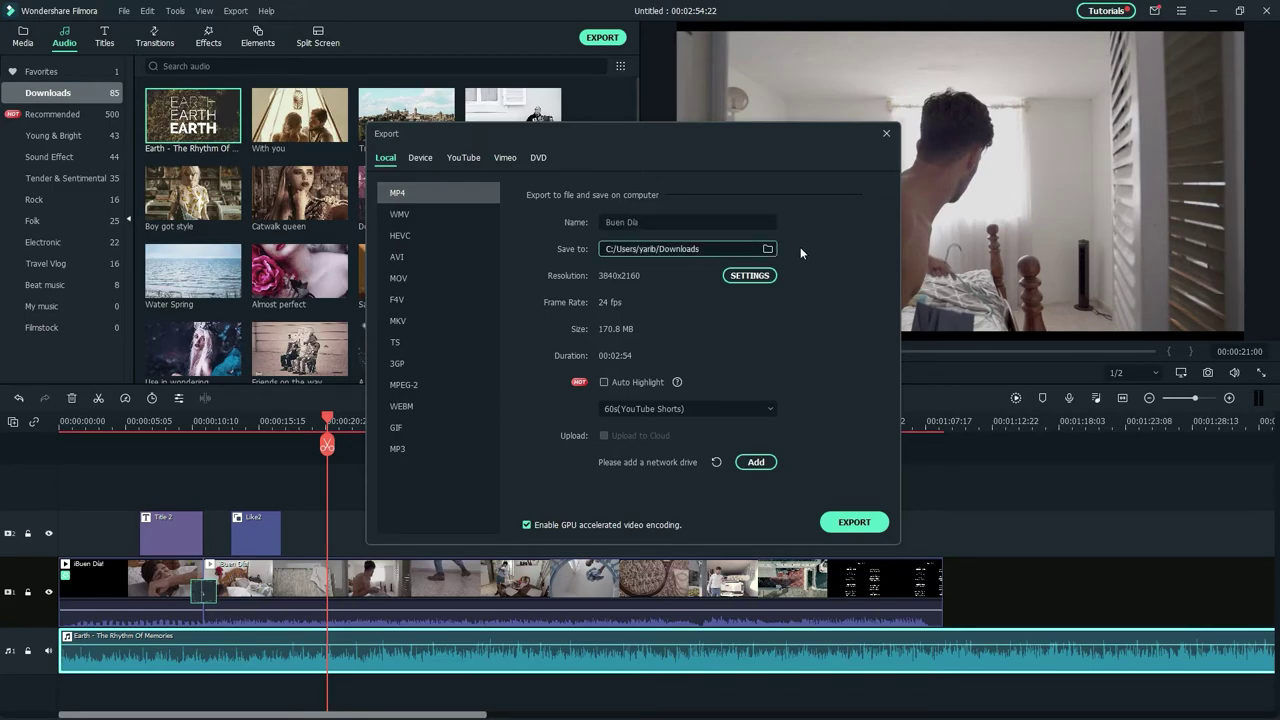
pyautogui.click(768, 249)
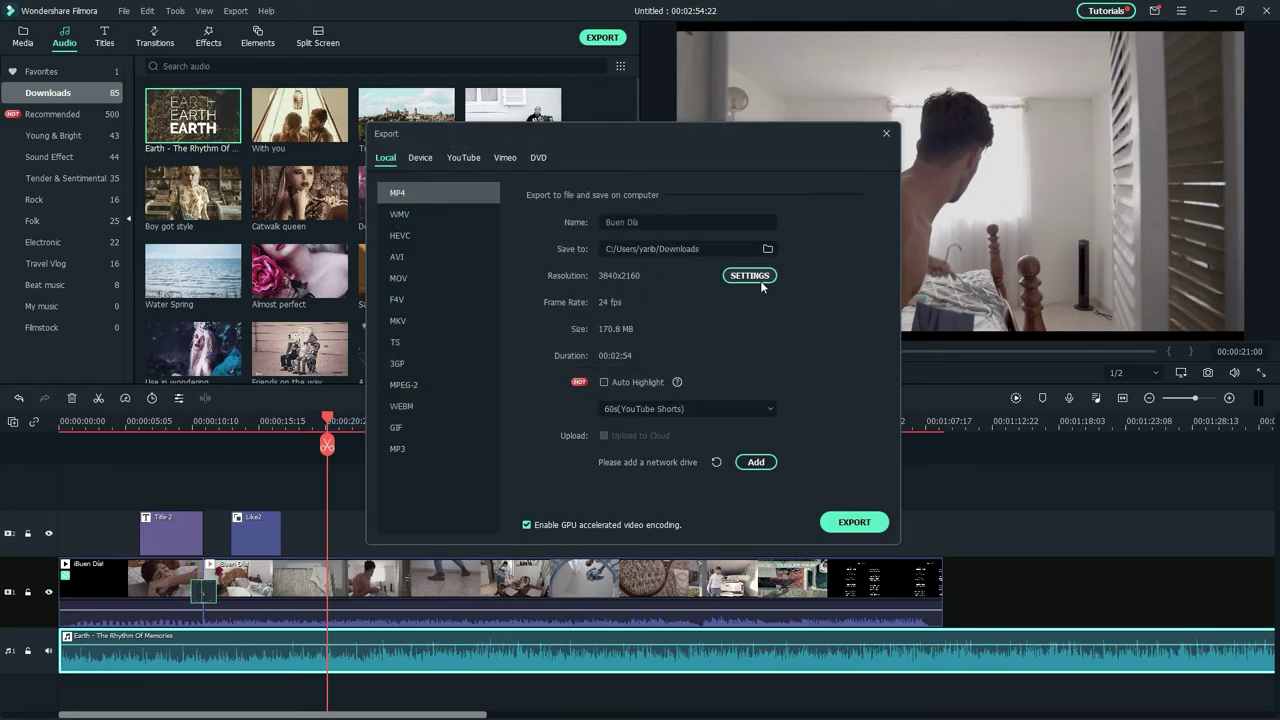
# Check the video encoder options, accept the H.264 settings at 3840x2160 and 24 fps, and export the video
pyautogui.click(759, 278)
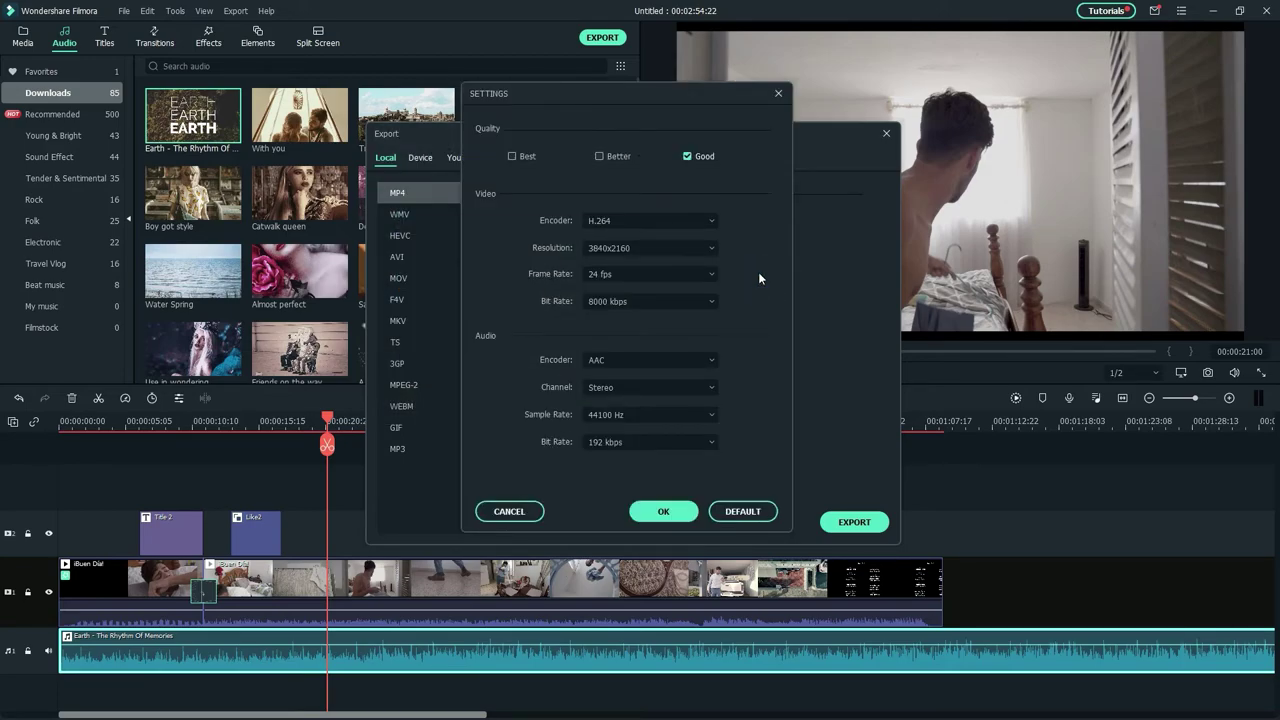
pyautogui.click(712, 221)
pyautogui.click(713, 220)
pyautogui.click(658, 511)
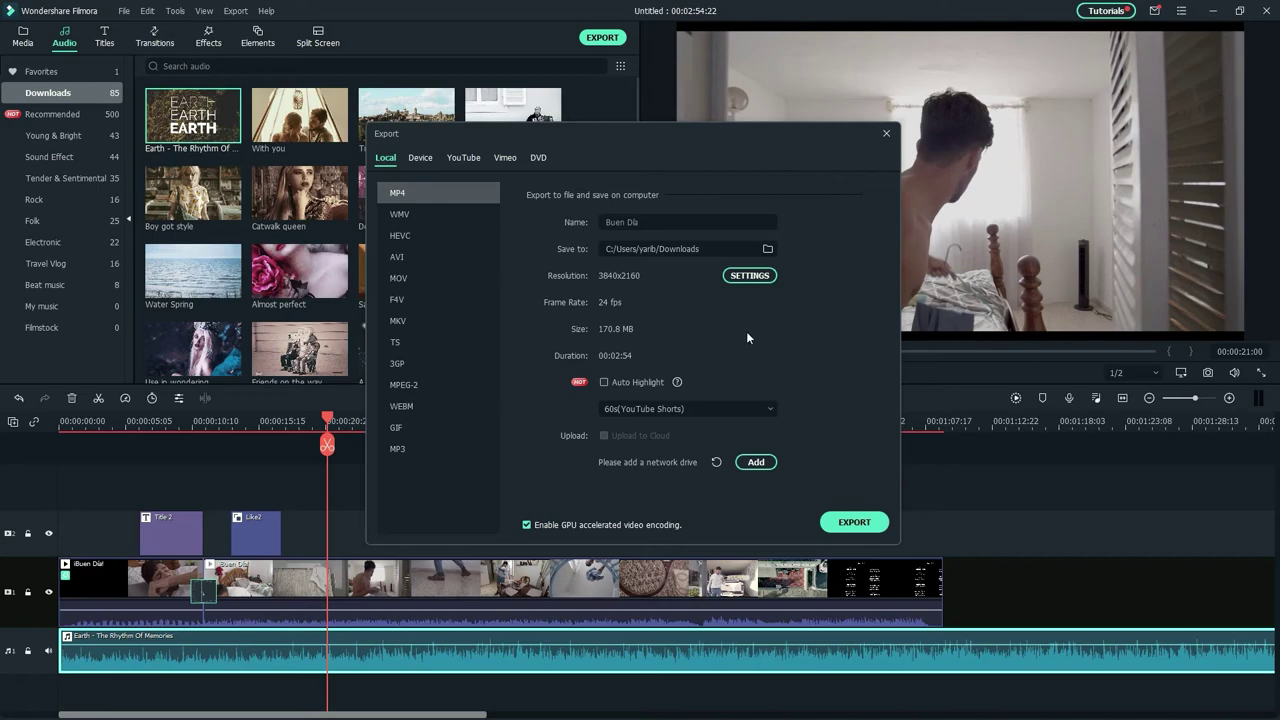
pyautogui.click(855, 524)
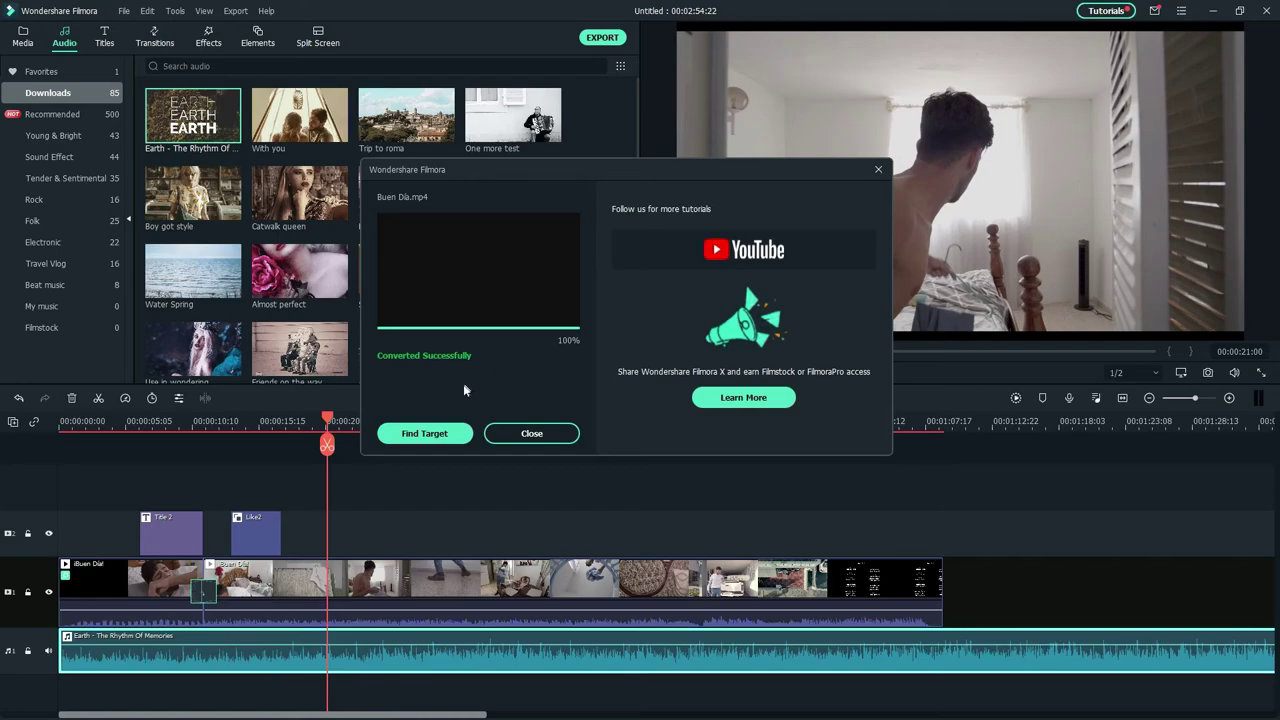
# Locate the exported Buen Día.mp4 in its folder, play it in the video player and pause after about three seconds
pyautogui.click(442, 428)
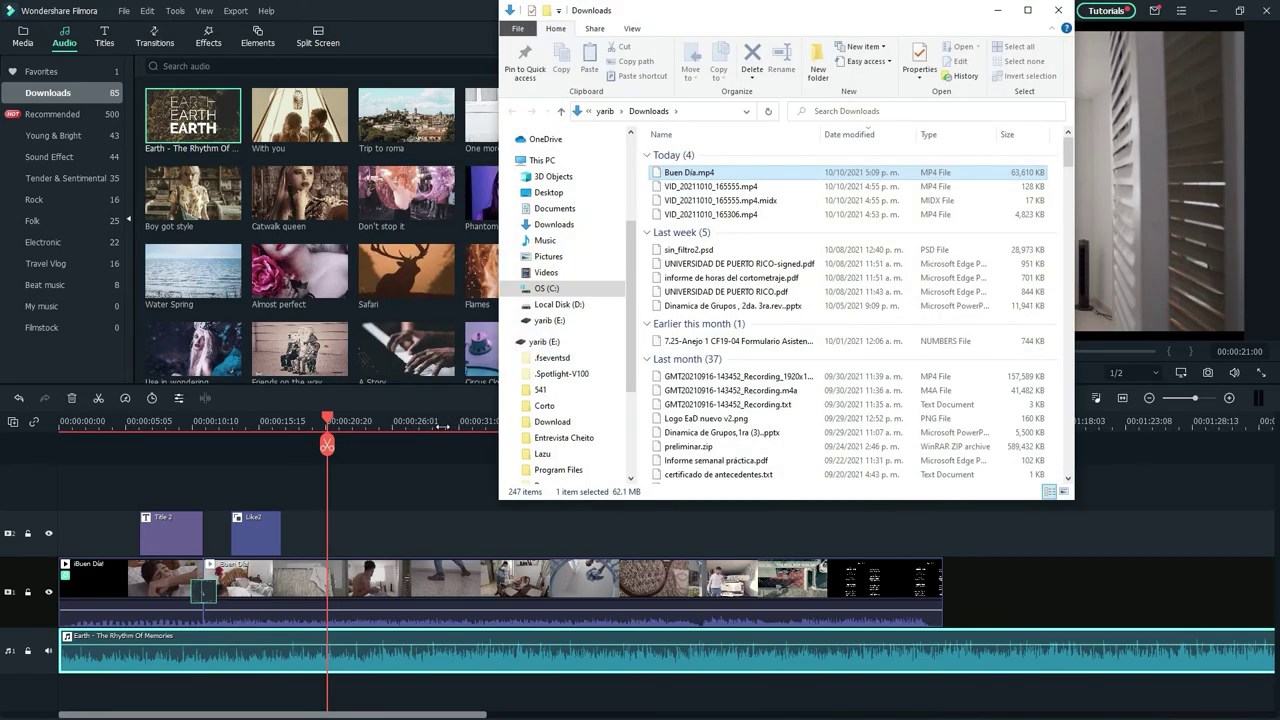
pyautogui.doubleClick(693, 175)
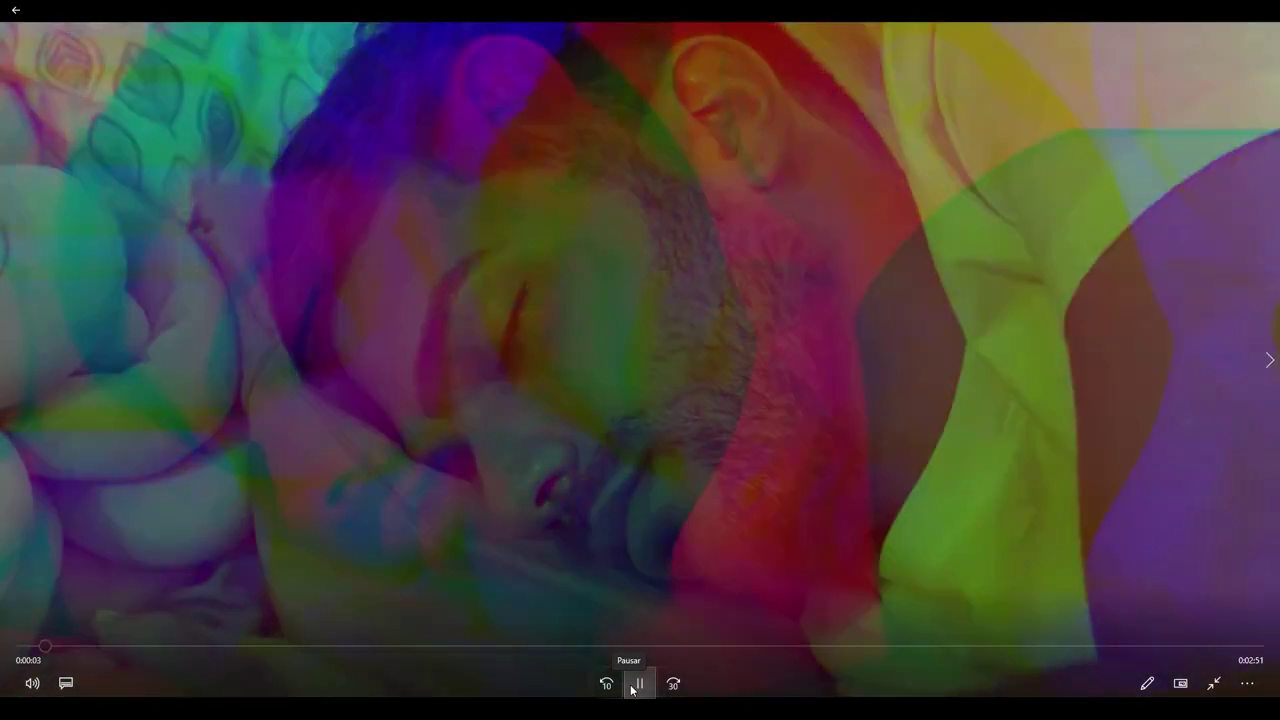
pyautogui.click(633, 687)
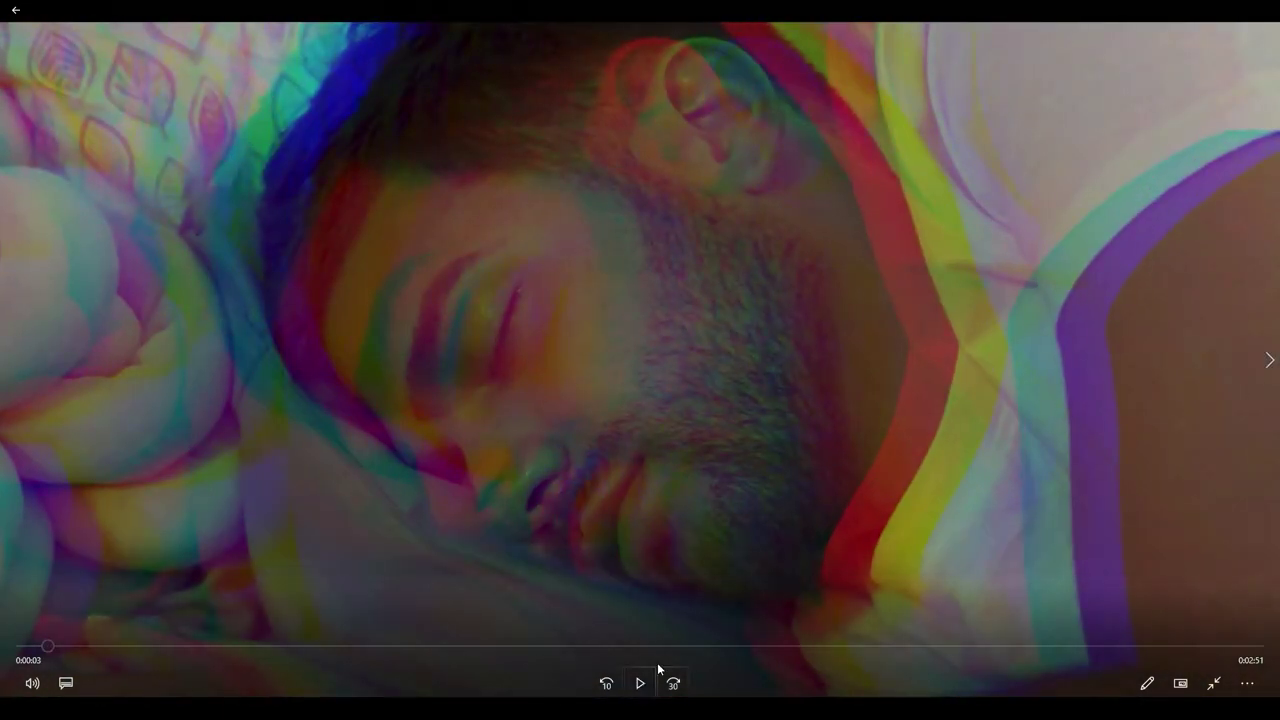